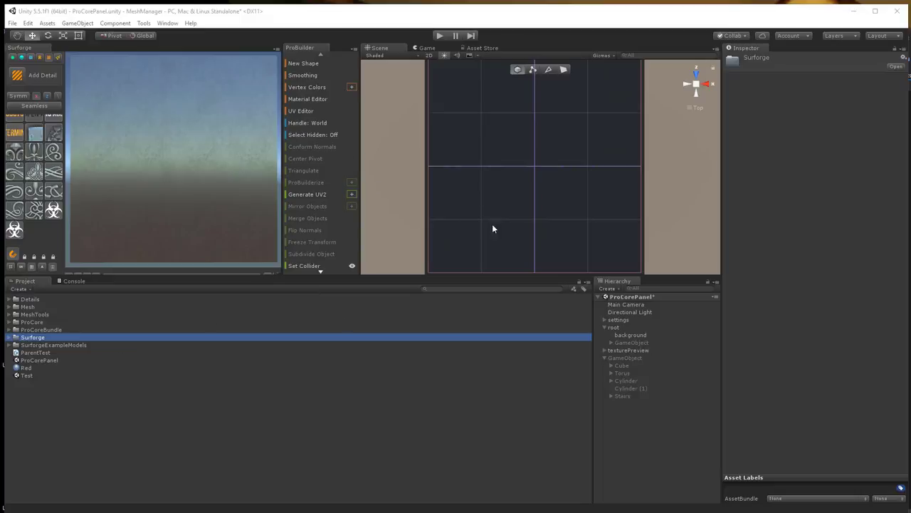
Step: Build a 1 × 1 × 1 cube with the ProBuilder Shape Tool
alt+drag(492, 226, 530, 189)
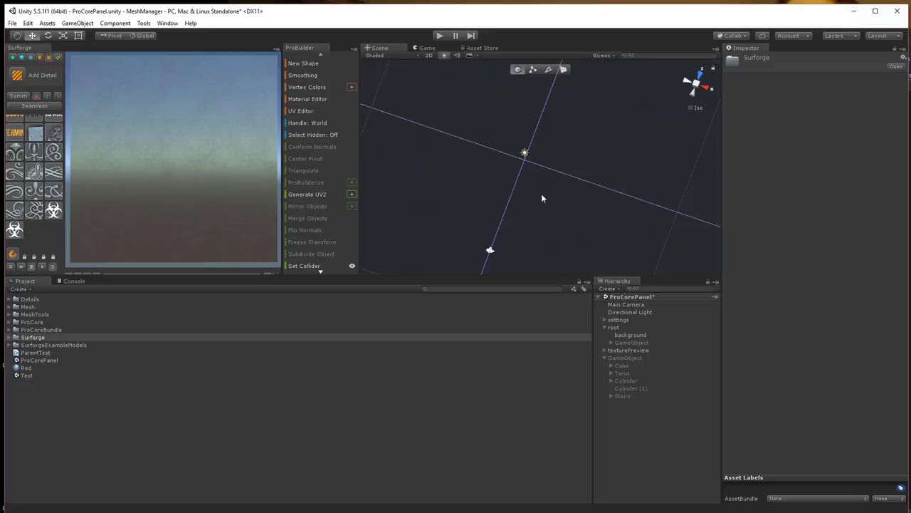
drag(594, 203, 588, 183)
scroll(546, 181, down, 5)
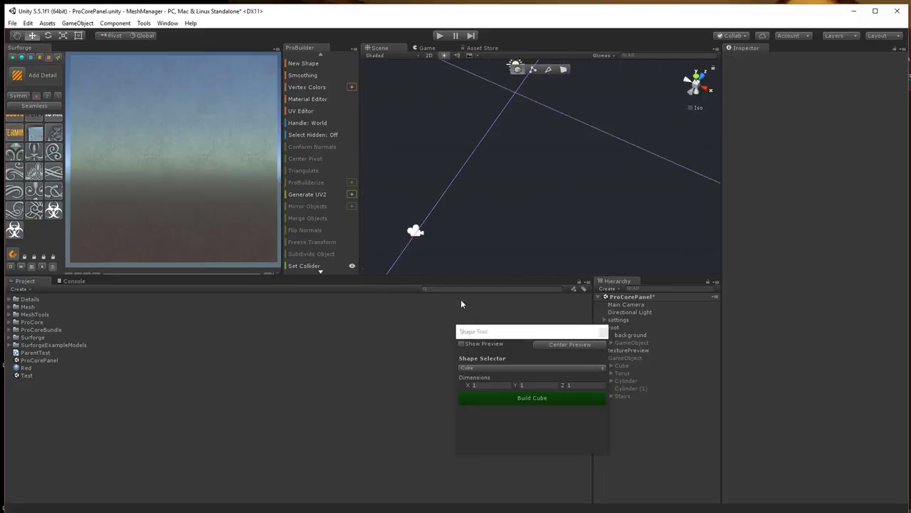
middle_drag(542, 187, 555, 257)
click(542, 396)
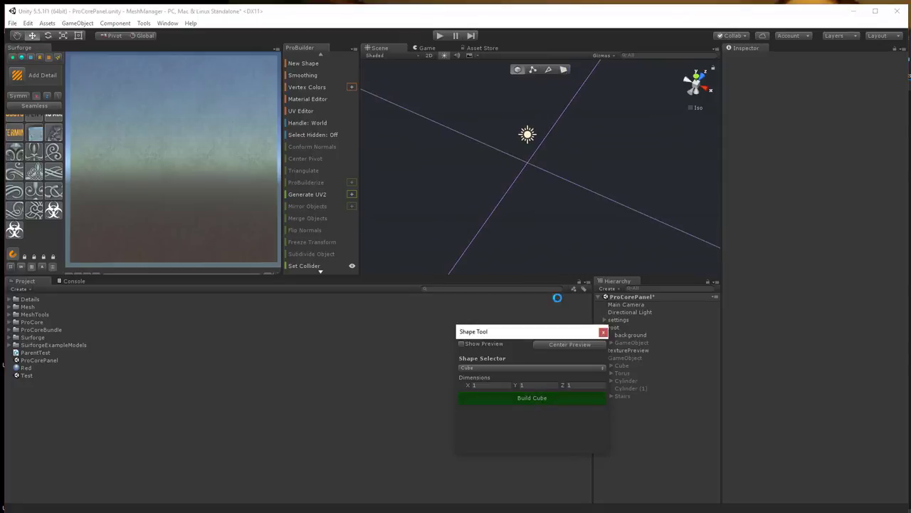
Step: Pull the cube's side faces outward in face mode to form a flat slab about 4.73 × 1 × 4.97
click(563, 69)
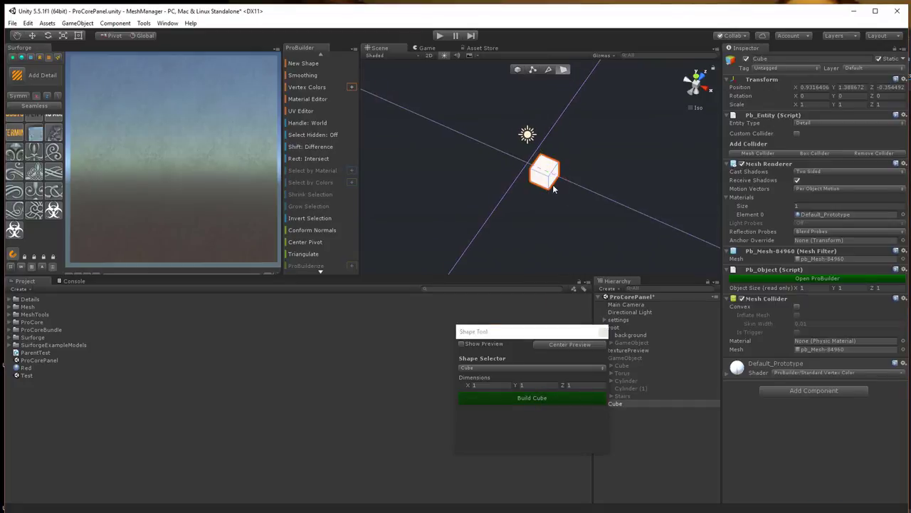
click(557, 188)
drag(569, 191, 635, 223)
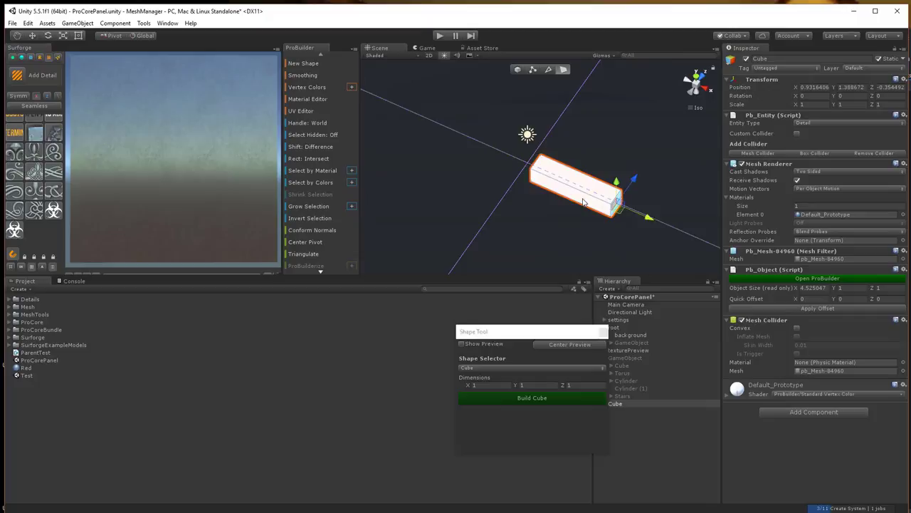
click(584, 199)
drag(593, 173, 557, 254)
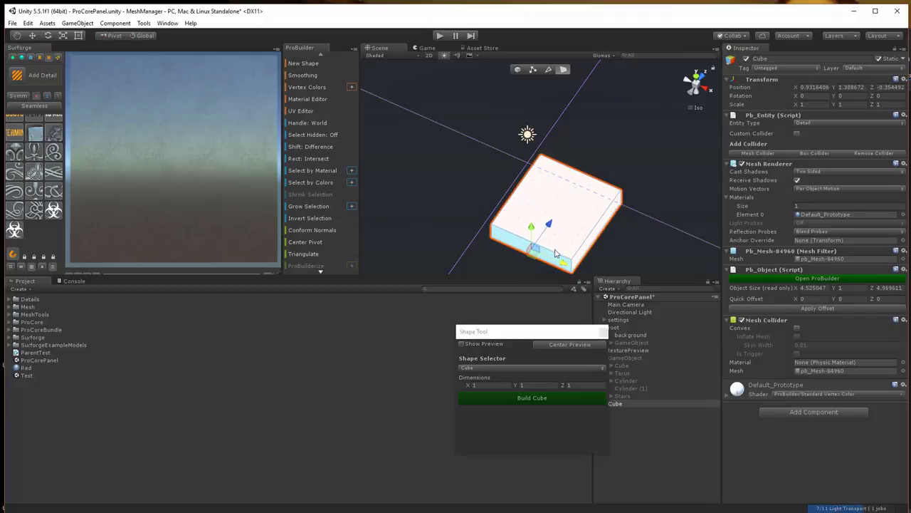
click(593, 236)
click(627, 250)
click(596, 235)
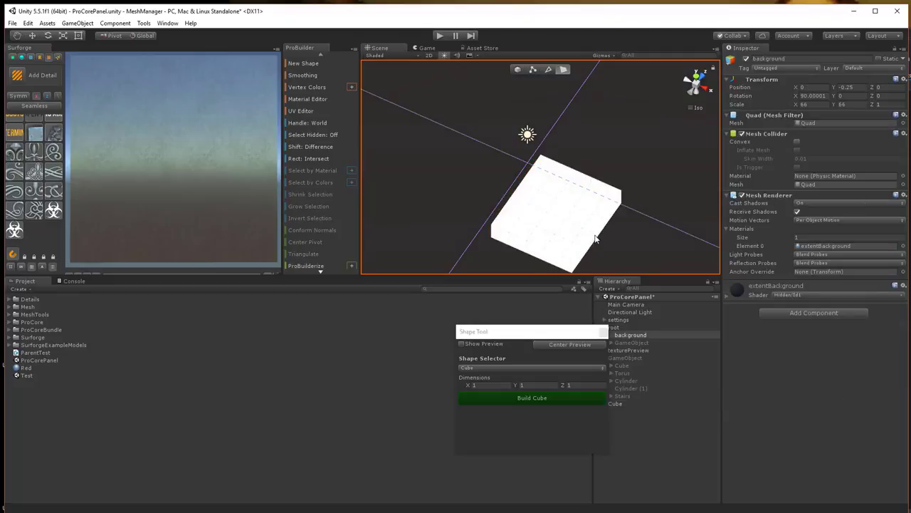
click(595, 235)
click(595, 239)
drag(621, 247, 625, 250)
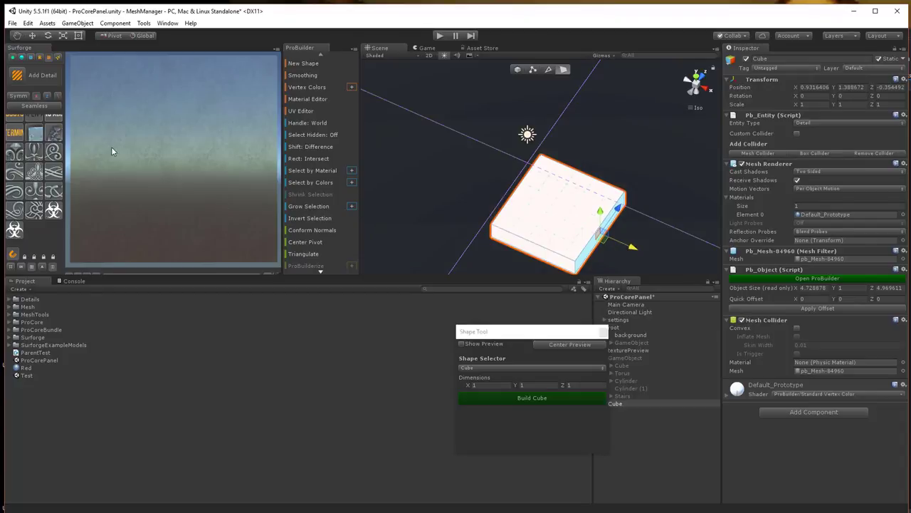
Step: Scale the slab's top face inward slightly so the sides slope, and return to object editing
click(559, 222)
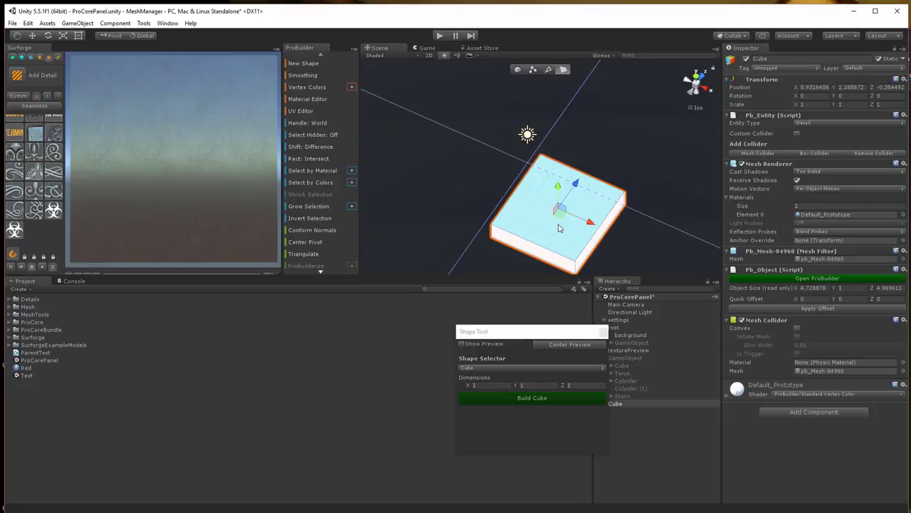
key(e)
key(r)
drag(556, 210, 551, 213)
alt+drag(496, 173, 545, 261)
alt+drag(474, 223, 445, 180)
middle_drag(546, 164, 507, 141)
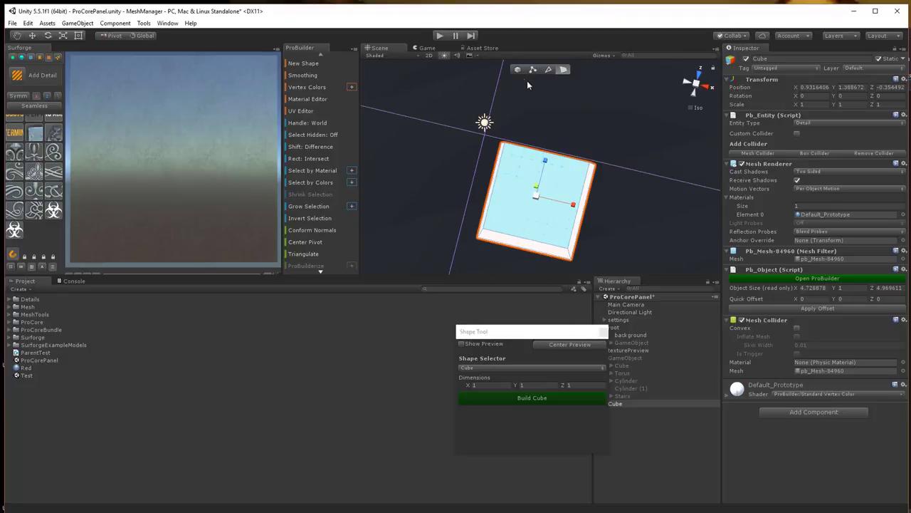
key(g)
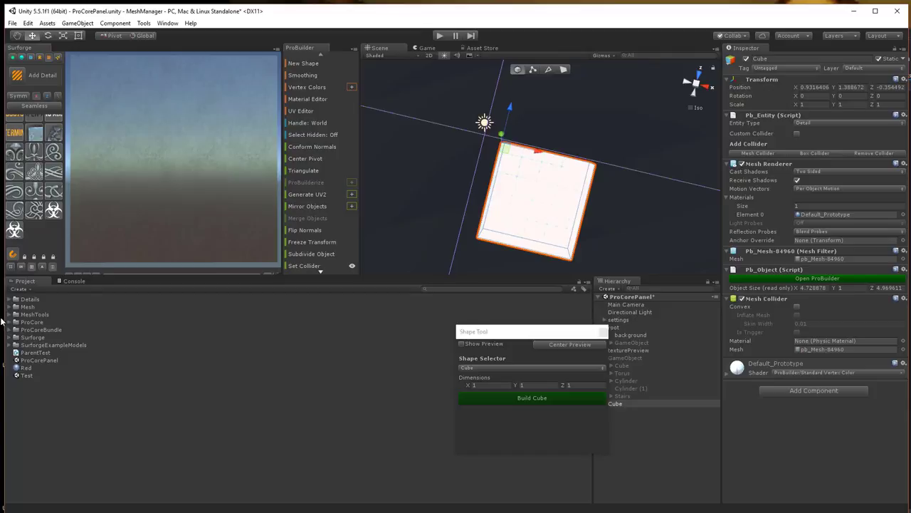
Step: Open the Materials folder inside Surforge's AddDetailTool folder
click(8, 337)
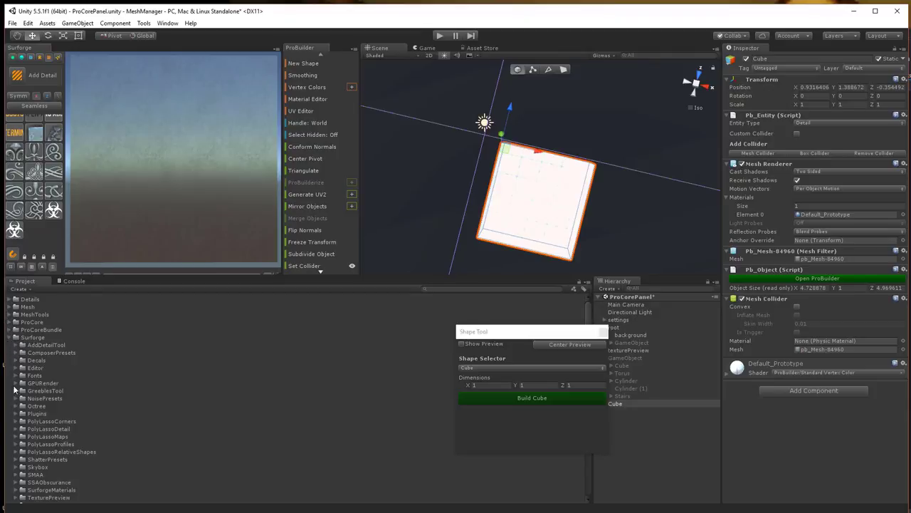
click(15, 344)
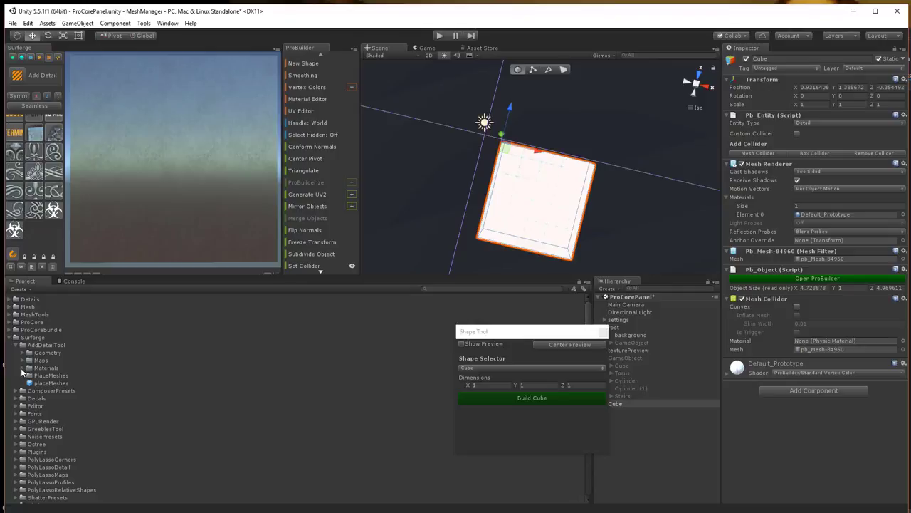
click(22, 368)
scroll(78, 420, down, 3)
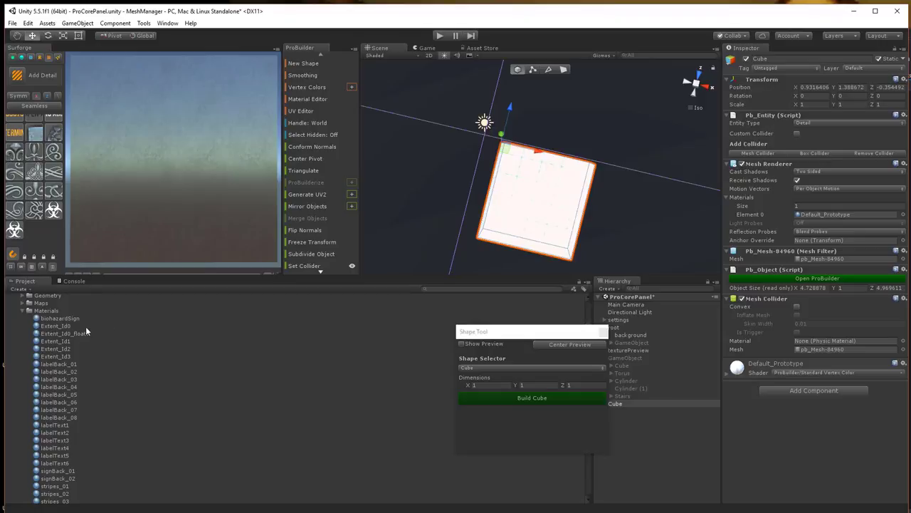
Step: Examine the Extent_Id0, Extent_Id1, Extent_Id2 and Extent_Id3 materials
click(88, 328)
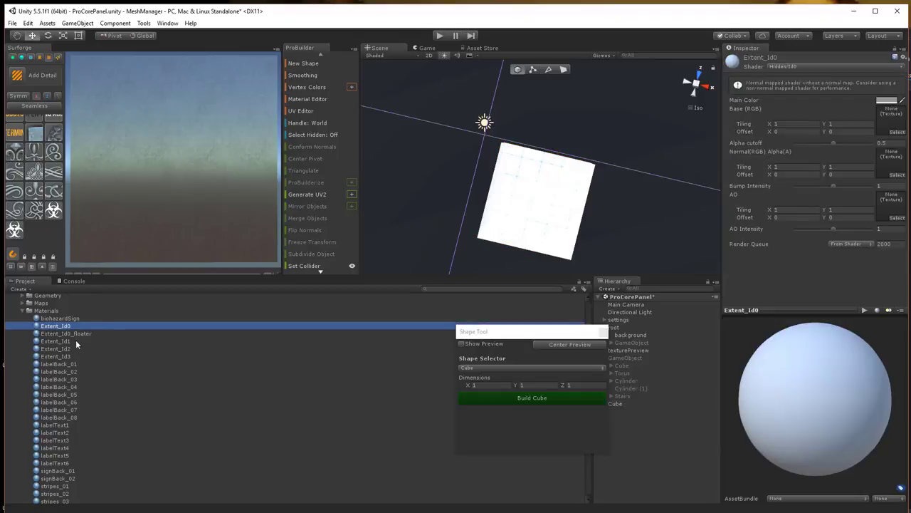
click(75, 341)
click(74, 348)
click(73, 356)
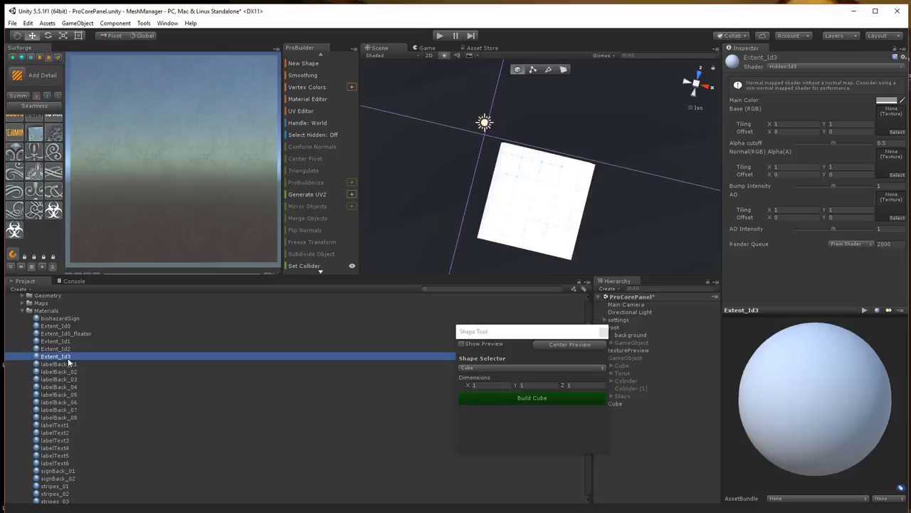
click(67, 349)
click(69, 342)
click(71, 325)
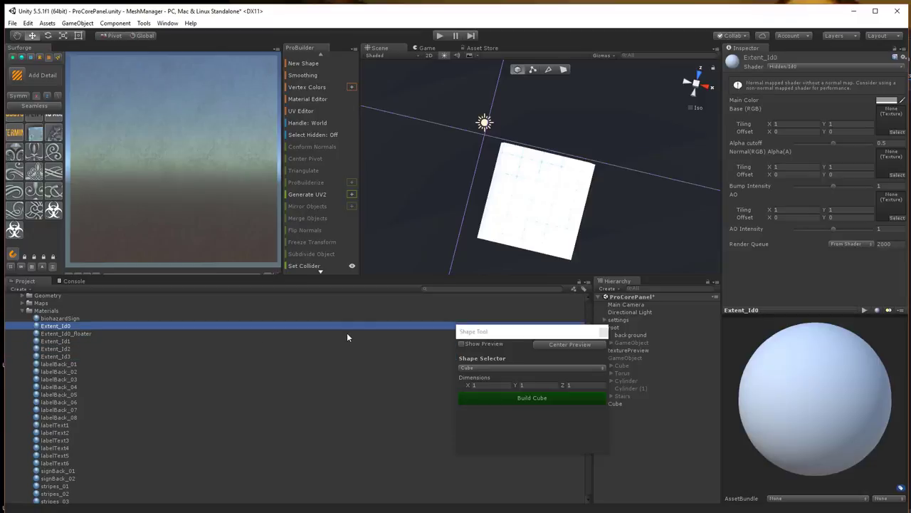
Step: Assign the Extent_Id0_floater material to the slab and check it in the texture preview
click(74, 334)
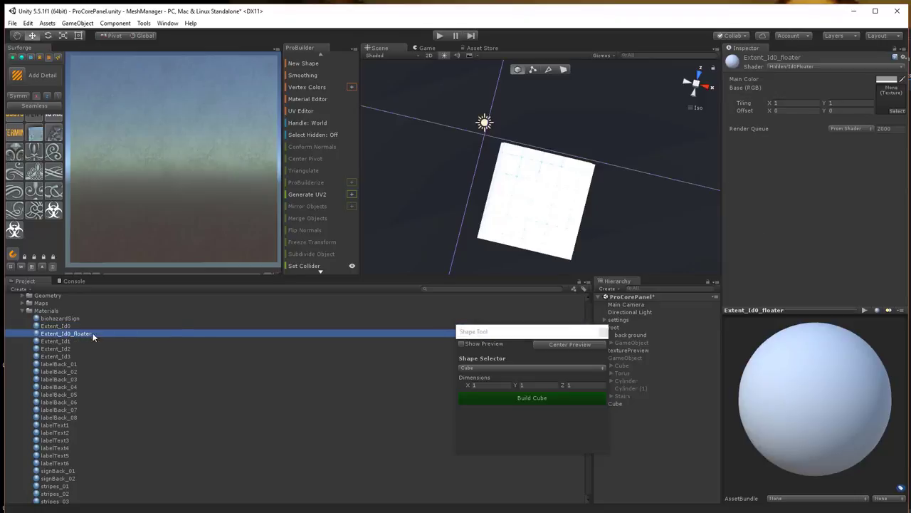
drag(88, 334, 520, 213)
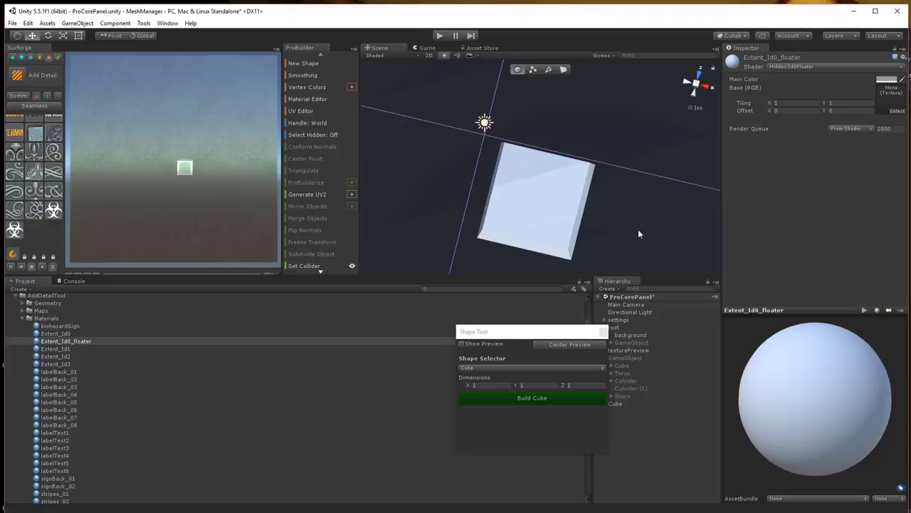
scroll(185, 179, up, 5)
scroll(183, 179, down, 4)
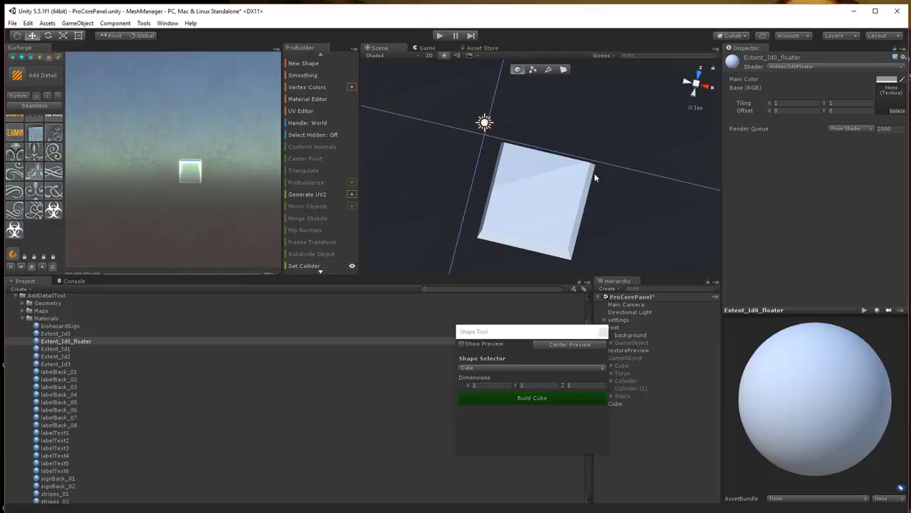
Step: Centre the slab over the grid origin by moving it to about X -2.4, Z 2.28
alt+drag(593, 173, 568, 191)
click(567, 191)
drag(522, 171, 455, 117)
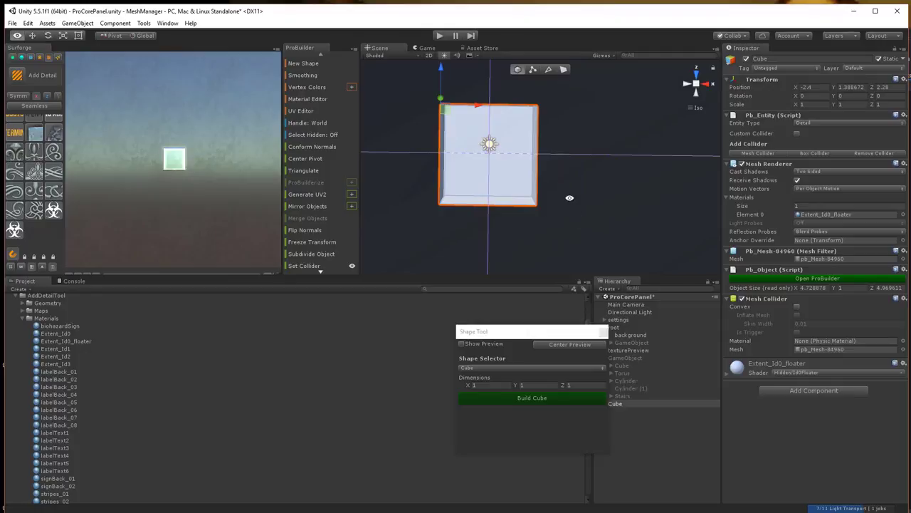
alt+drag(567, 197, 599, 225)
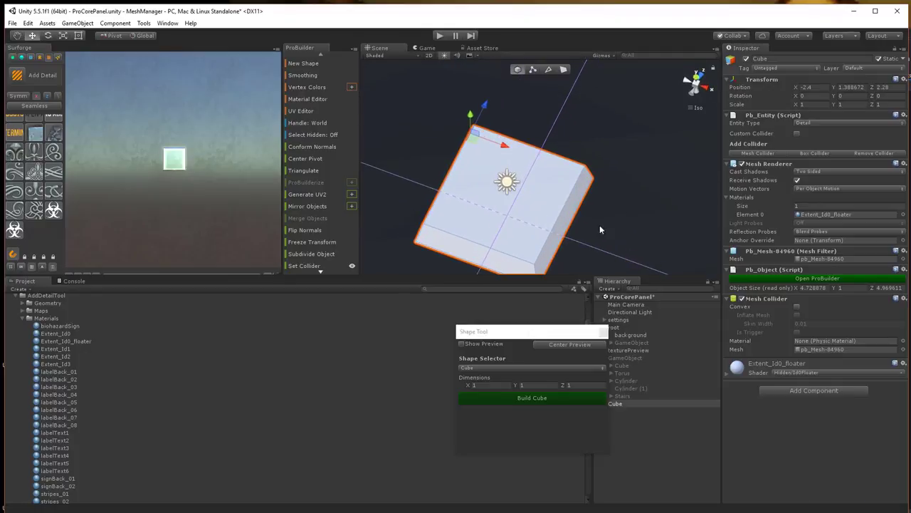
Step: Build a stair shape with 6 steps, 2 wide, 2.5 high and 4 deep
click(502, 368)
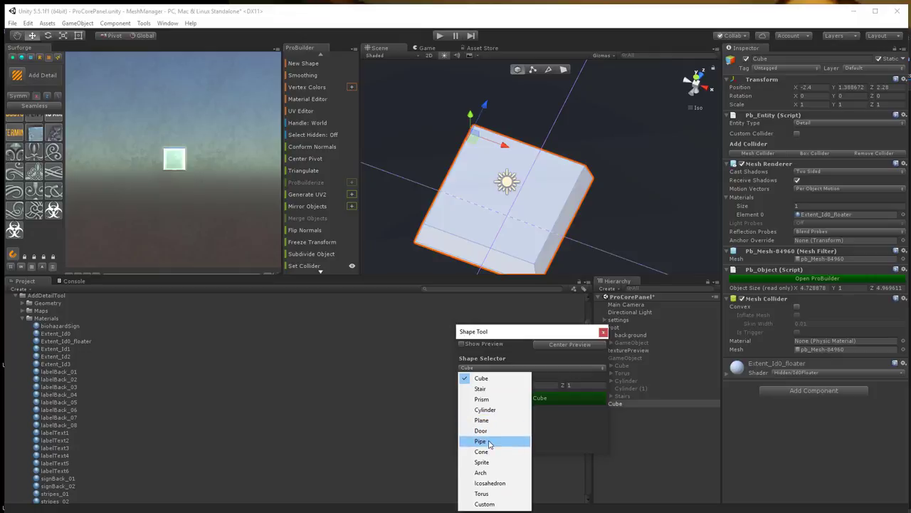
click(480, 388)
click(530, 447)
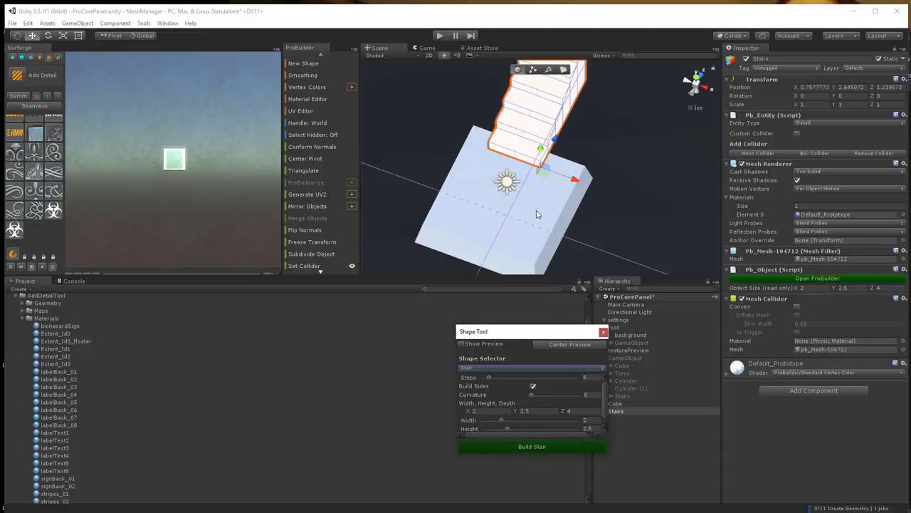
Step: Tilt the stairs about 33° around X and lay them over one side of the slab
key(e)
drag(538, 198, 490, 156)
key(w)
Step: Scale the stairs uniformly to 0.86 and shift them to about Z -2.19 so they fit within the slab
key(r)
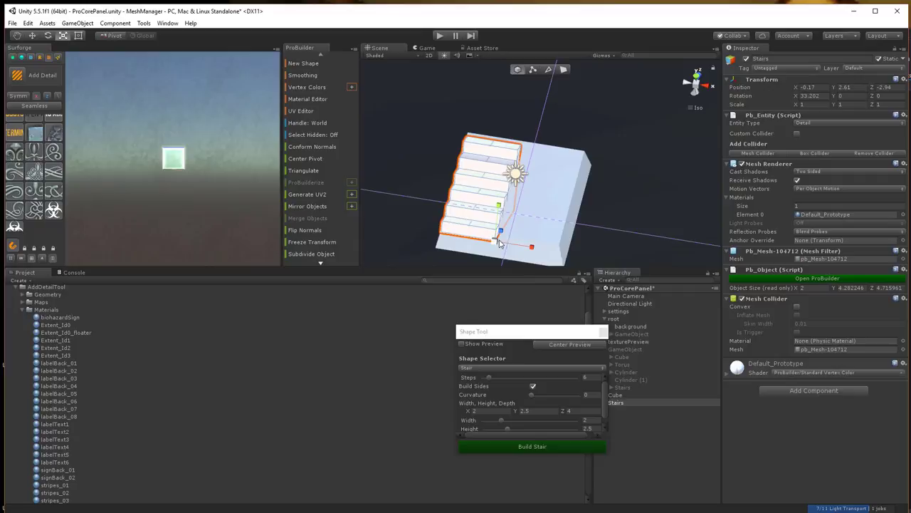
drag(498, 242, 507, 205)
key(w)
alt+drag(564, 201, 306, 135)
drag(479, 151, 445, 146)
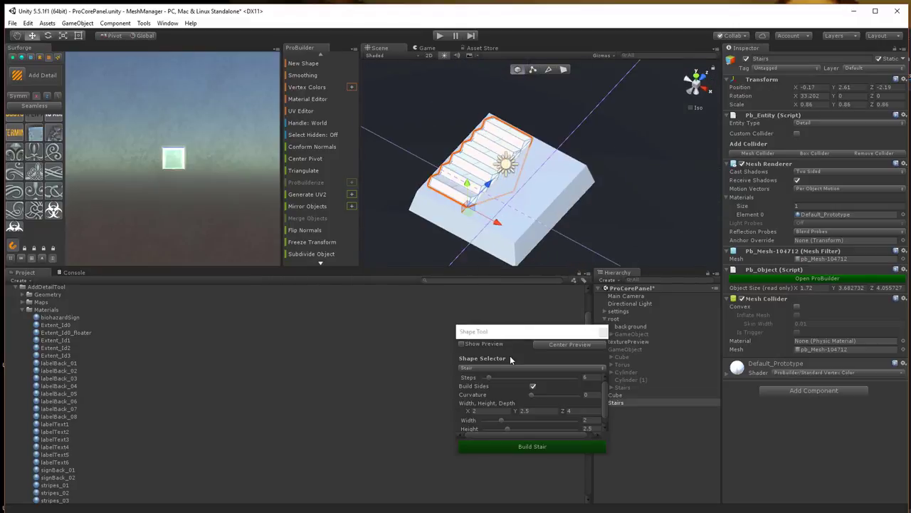
Step: Build a six-sided cone with radius 1 and height 2, and place it on the slab beside the stairs
click(489, 368)
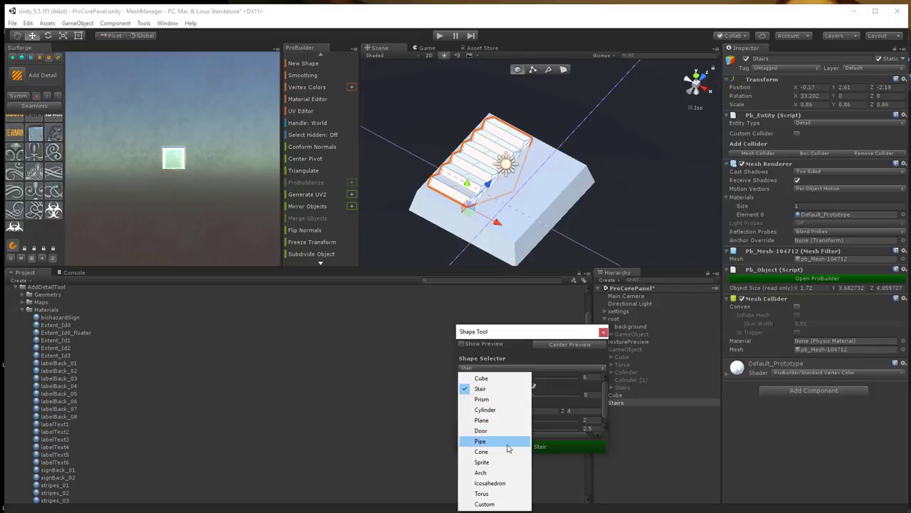
click(481, 451)
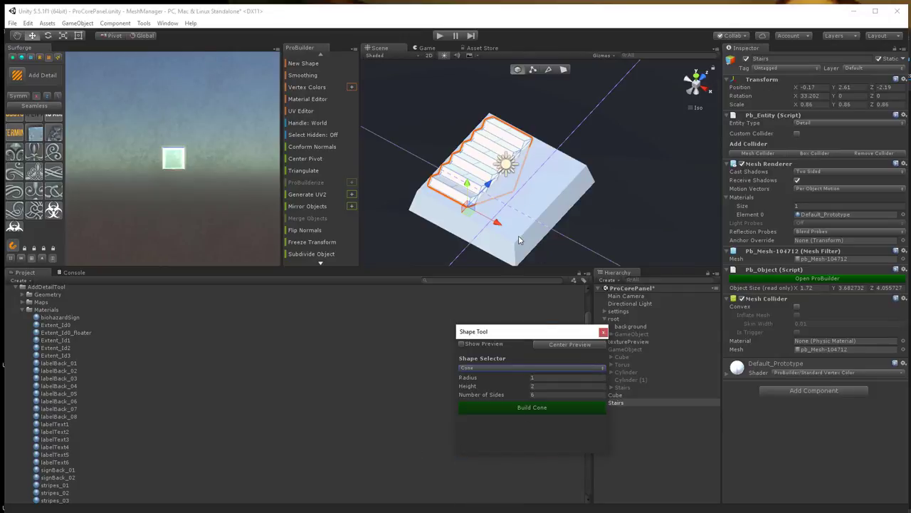
click(511, 408)
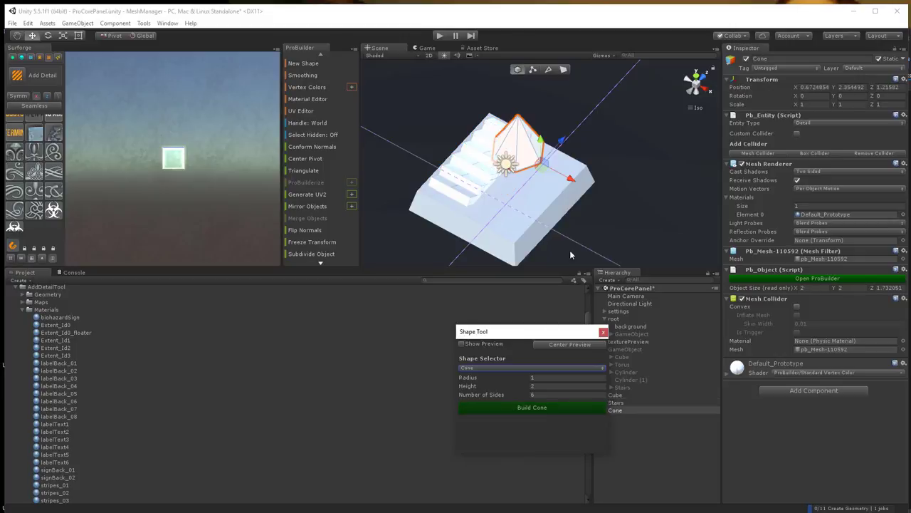
drag(538, 226, 531, 206)
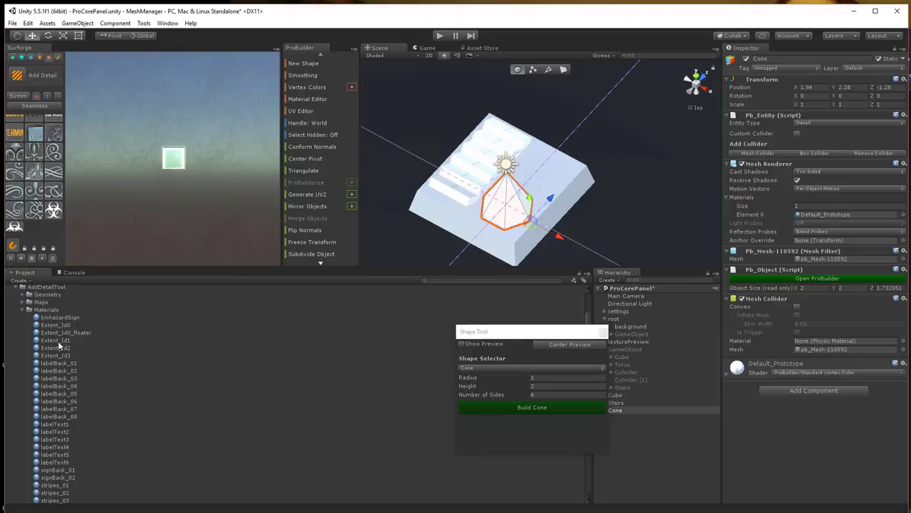
Step: Assign the Extent_Id1 material to the stairs and the cone, and inspect them in the texture preview
drag(56, 343, 484, 181)
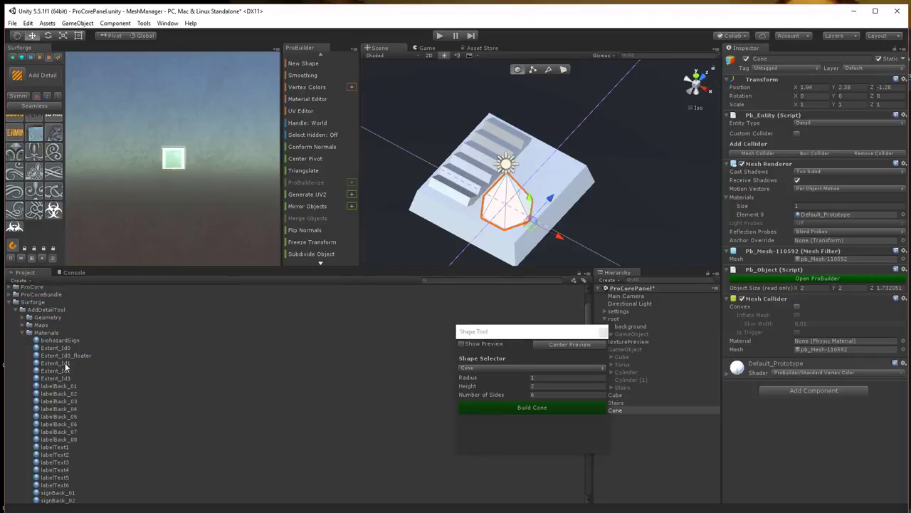
drag(64, 363, 476, 198)
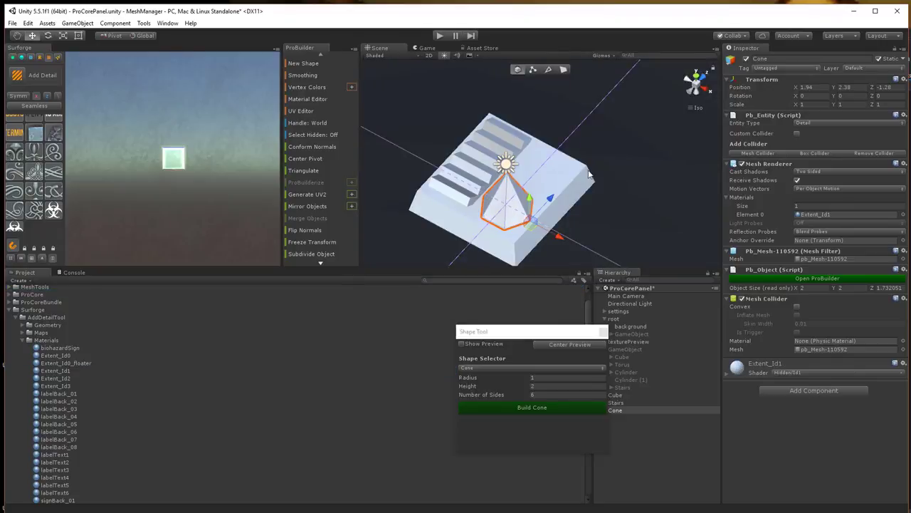
scroll(184, 178, up, 8)
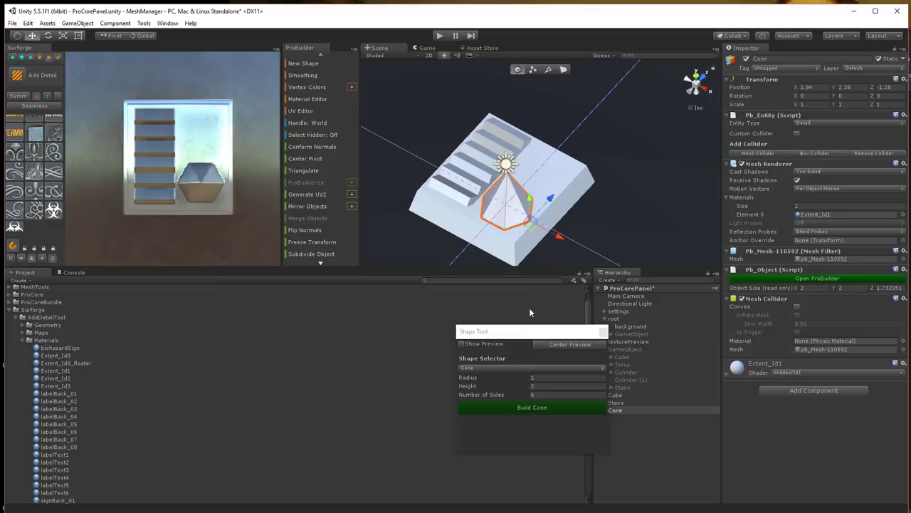
Step: Build a torus with 16 rows, 24 columns, outer radius 1 and inner radius 0.4, and place it on the slab behind the cone
click(513, 368)
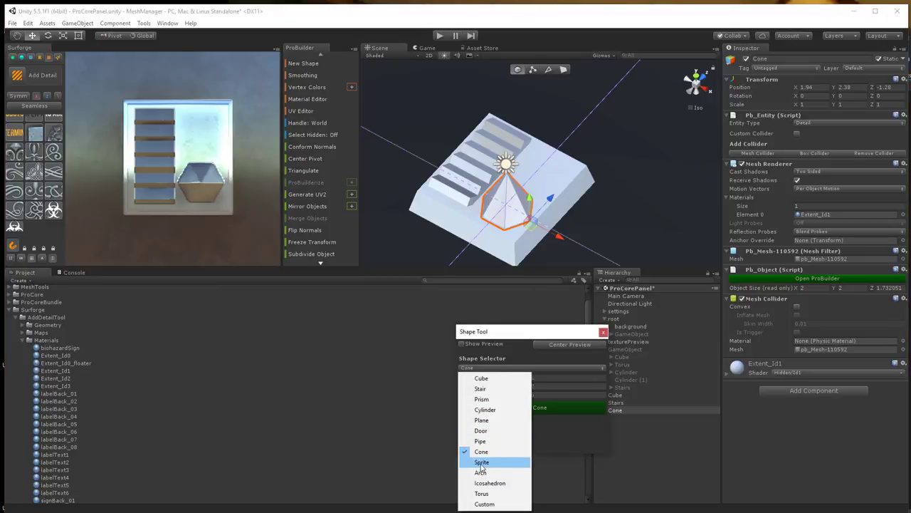
click(481, 493)
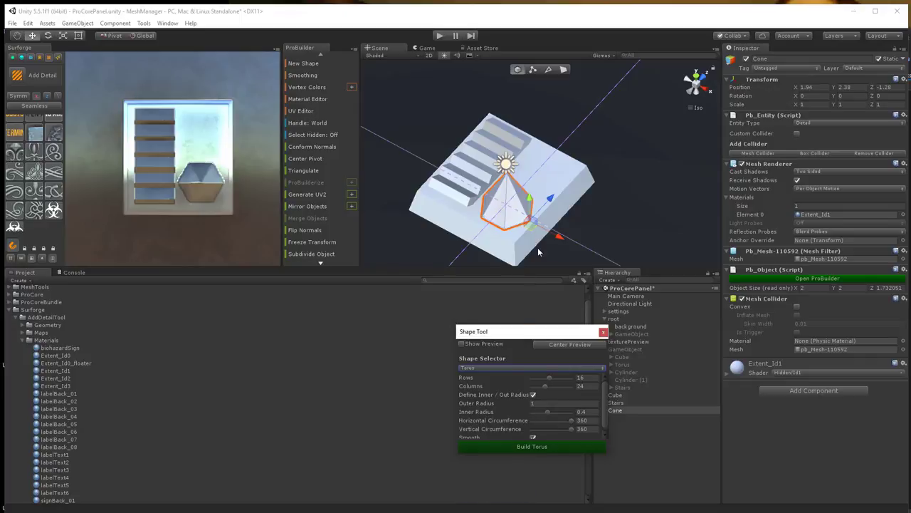
click(515, 446)
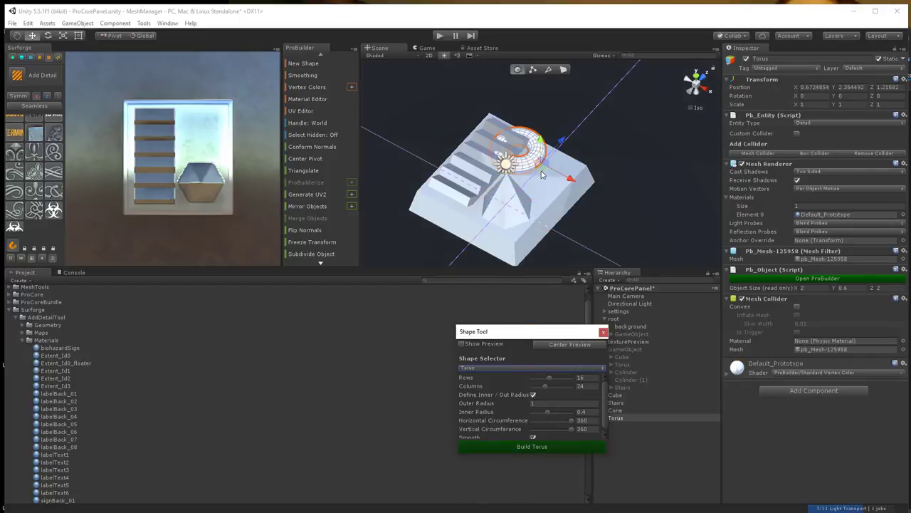
drag(562, 191, 566, 167)
Step: Assign the Extent_Id3 material to the torus, inspect it in the texture preview, and close the Shape Tool
scroll(130, 370, down, 2)
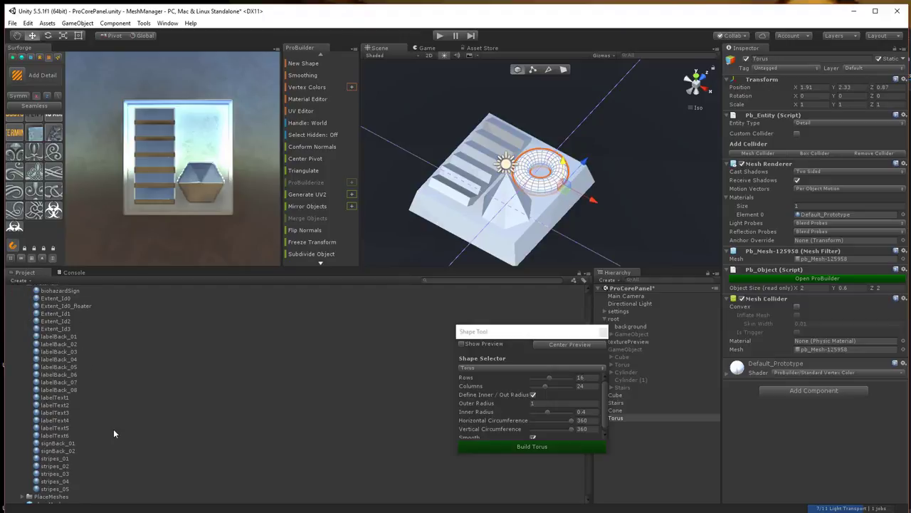
scroll(114, 432, up, 3)
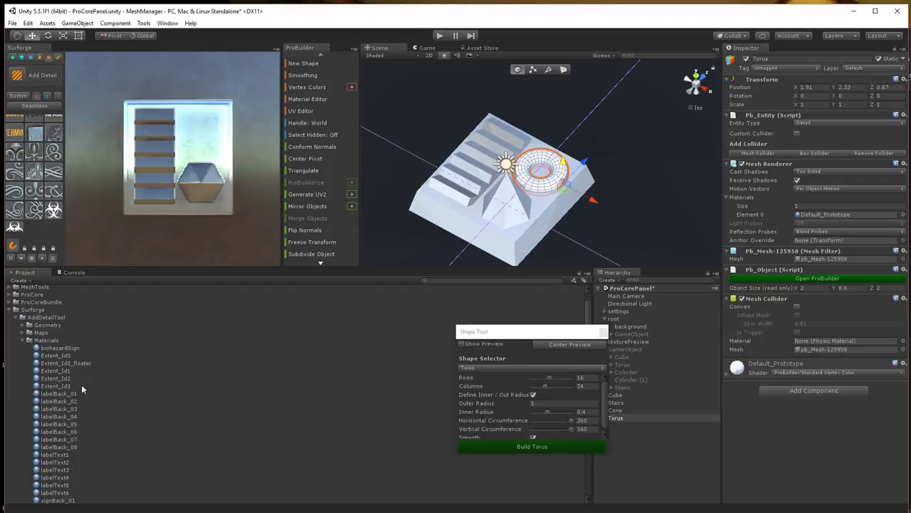
drag(70, 385, 543, 183)
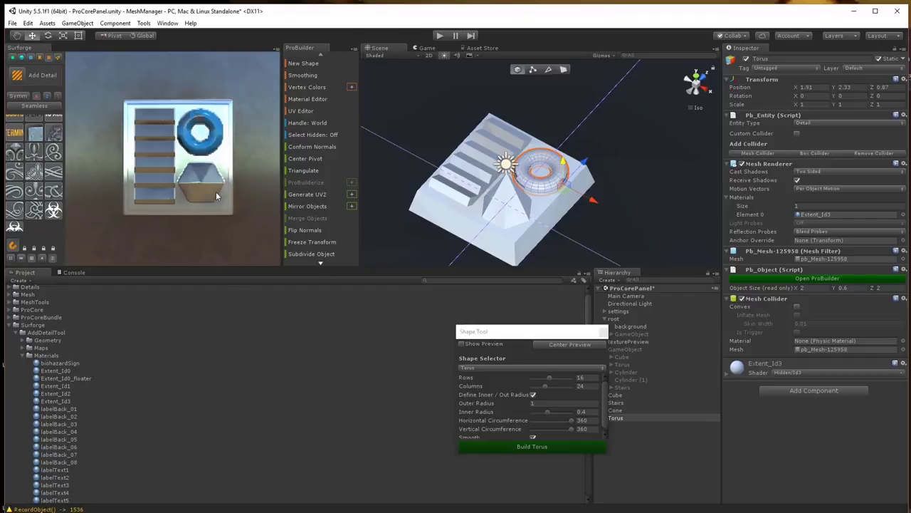
mouse_move(215, 191)
scroll(598, 242, down, 2)
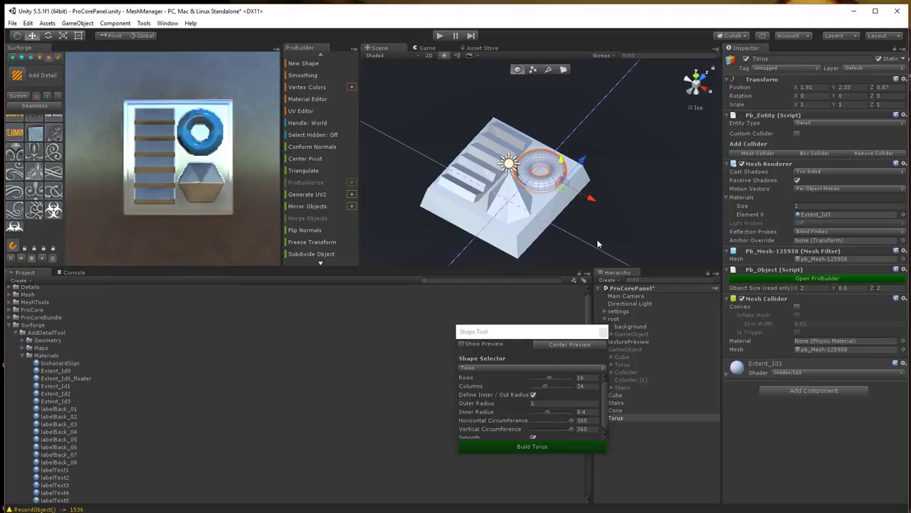
scroll(599, 242, up, 4)
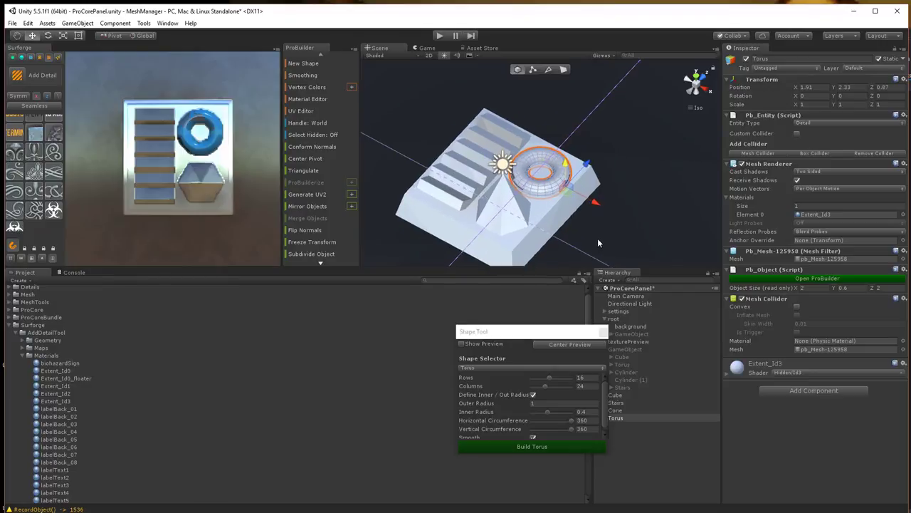
click(603, 332)
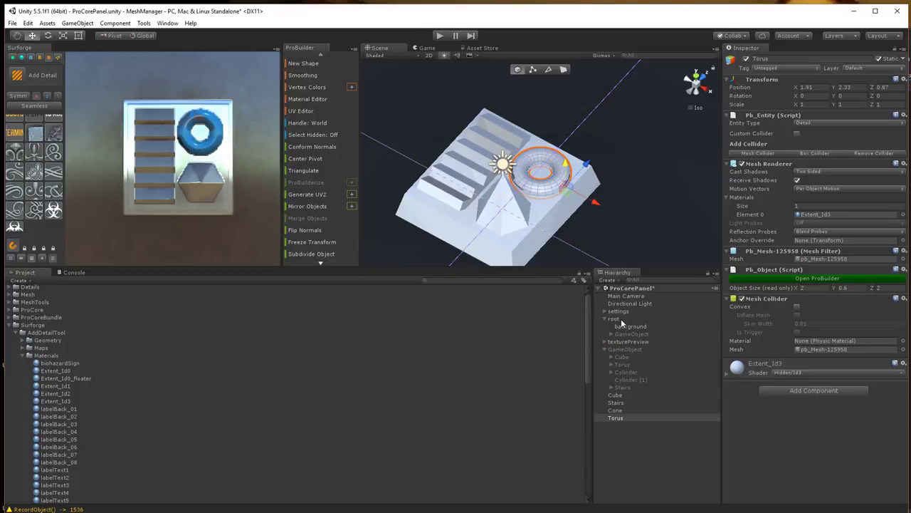
Step: Create an empty object at the root level of the scene
right_click(637, 458)
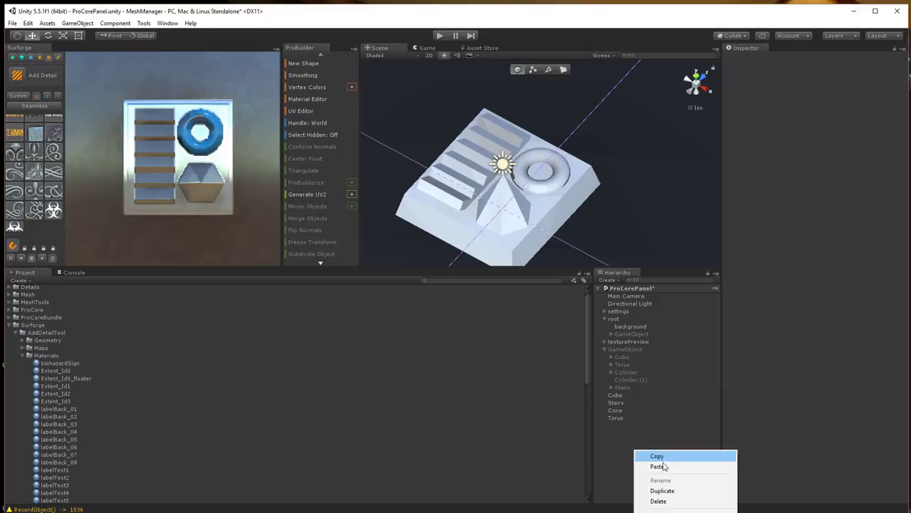
click(676, 350)
right_click(677, 349)
click(618, 438)
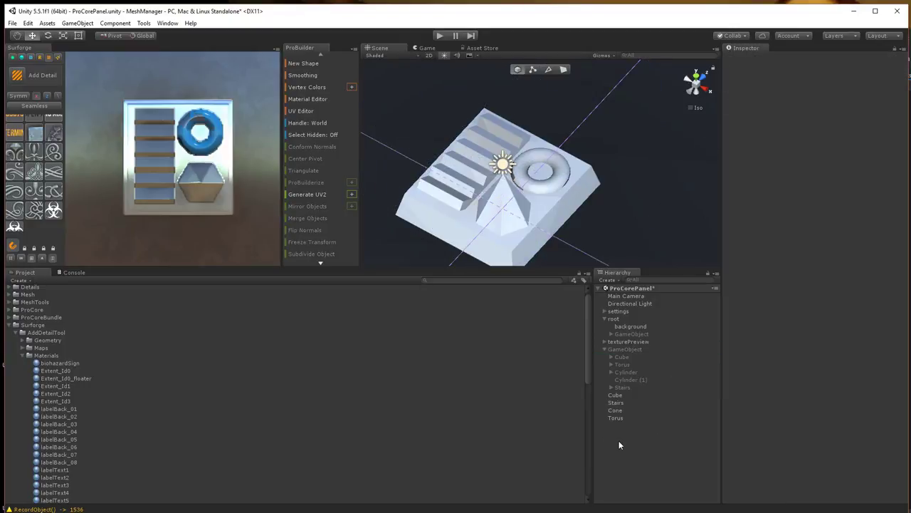
right_click(620, 440)
click(642, 512)
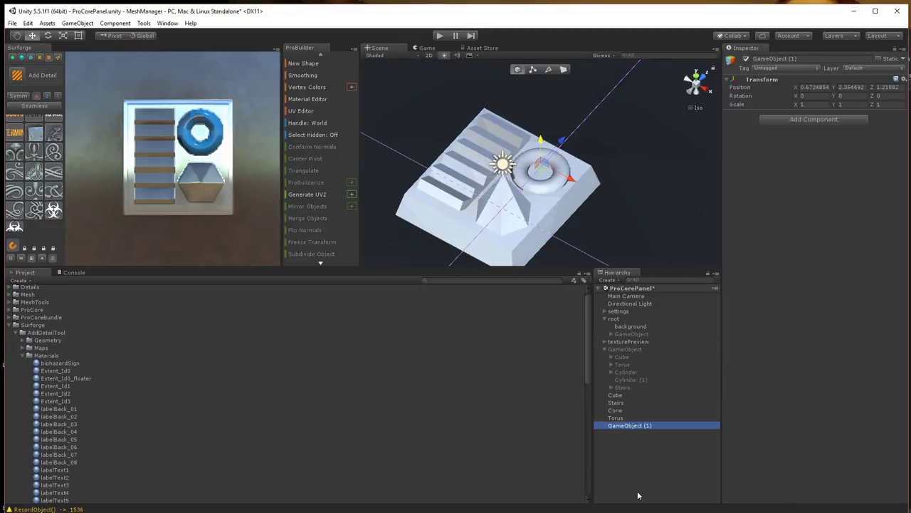
Step: Reset the empty object's position to 0, 0, 0
click(634, 426)
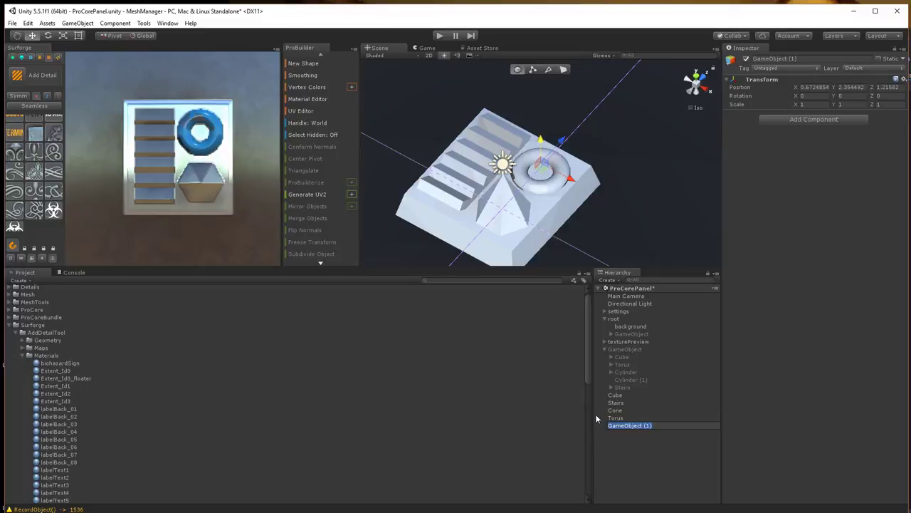
click(632, 450)
click(656, 427)
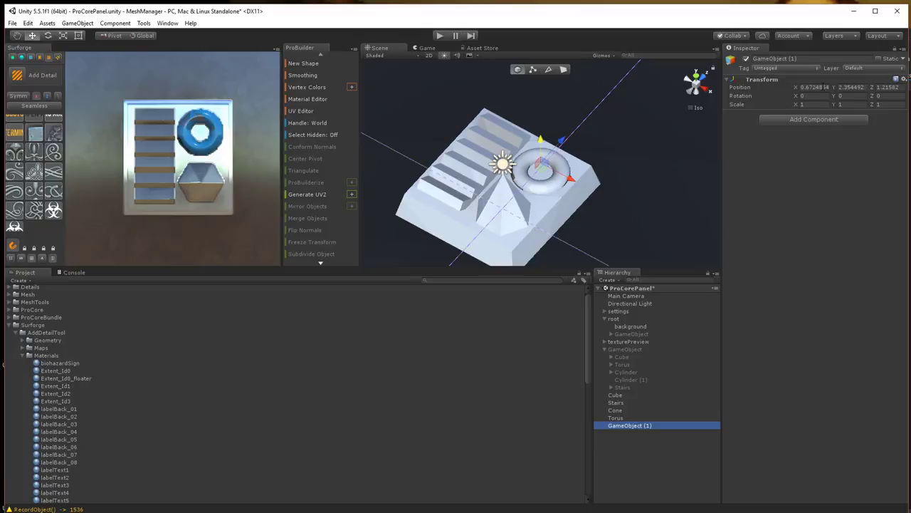
right_click(770, 77)
click(776, 83)
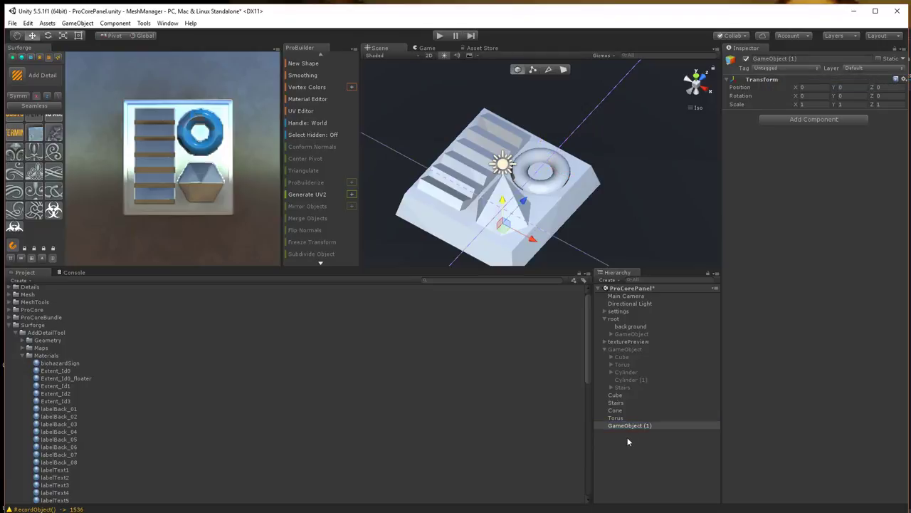
Step: Parent the Cube, Stairs, Cone and Torus to the new empty object
click(615, 418)
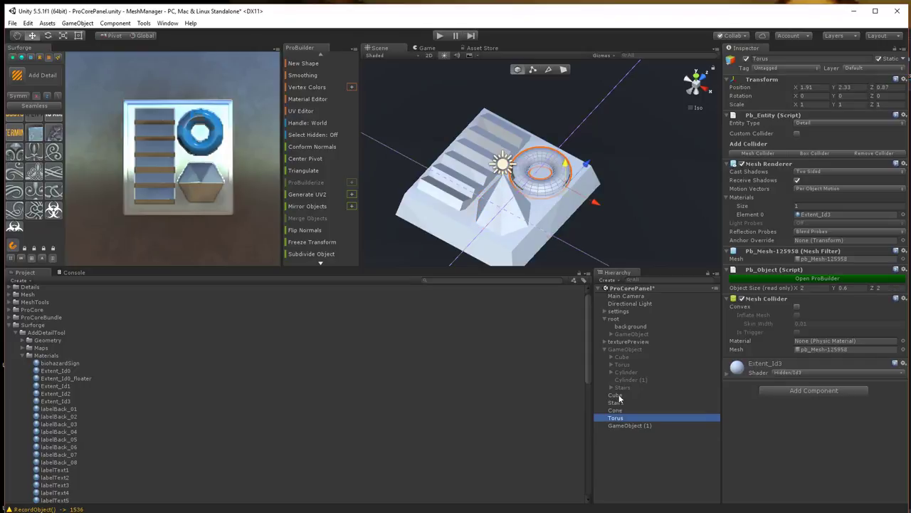
shift+click(615, 395)
drag(622, 422, 619, 425)
alt+drag(570, 171, 463, 178)
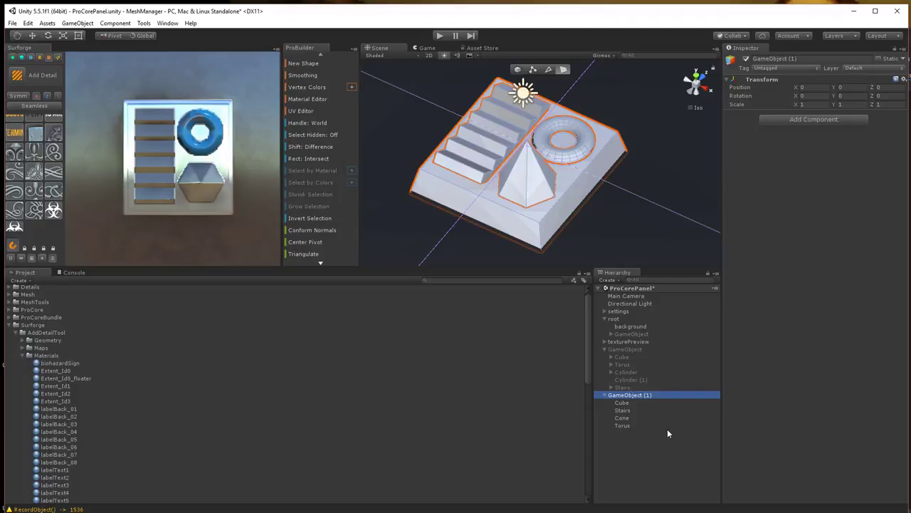
Step: Save the grouped panel as a Surforge detail prefab named ProBuilderPanel in Assets/Details/Prefabs, and inspect its preview
right_click(642, 395)
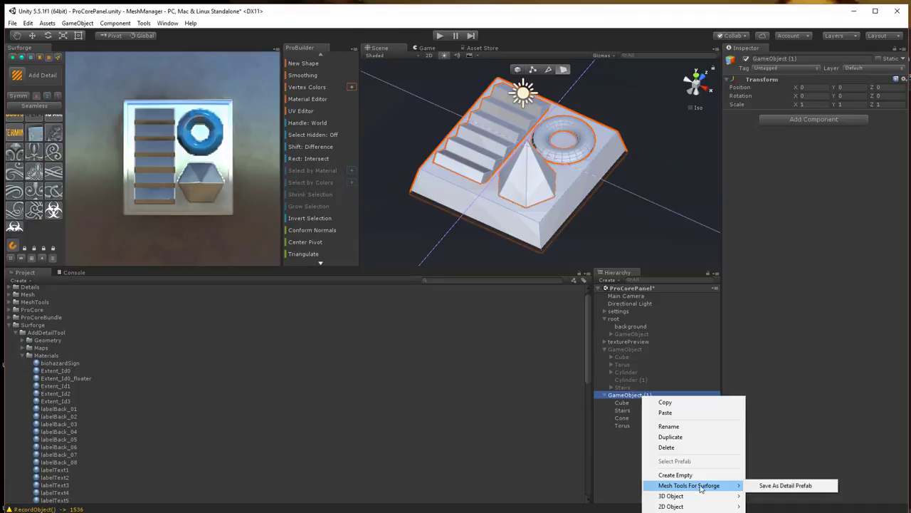
click(766, 484)
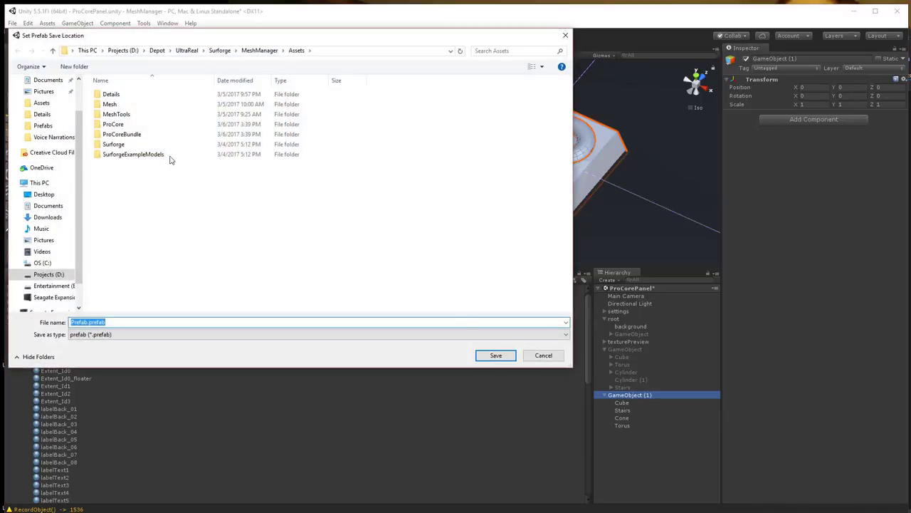
double_click(136, 95)
double_click(136, 105)
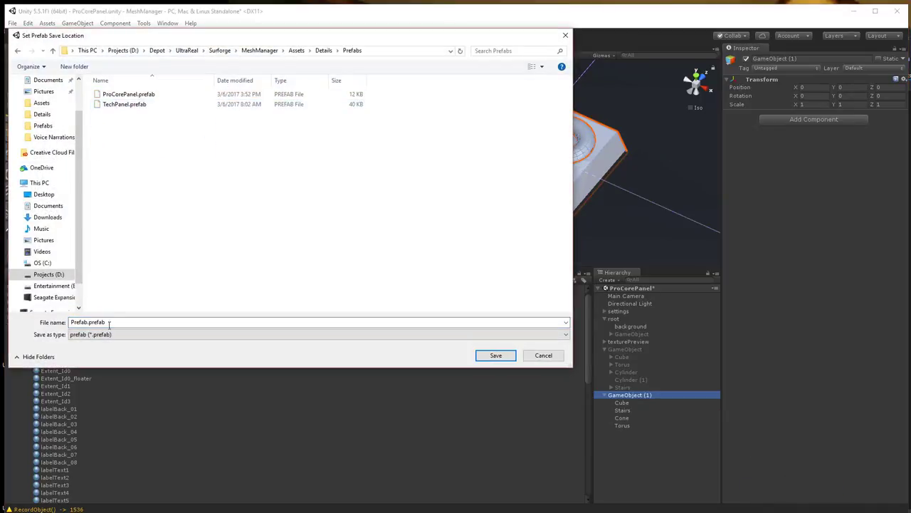
drag(89, 322, 46, 326)
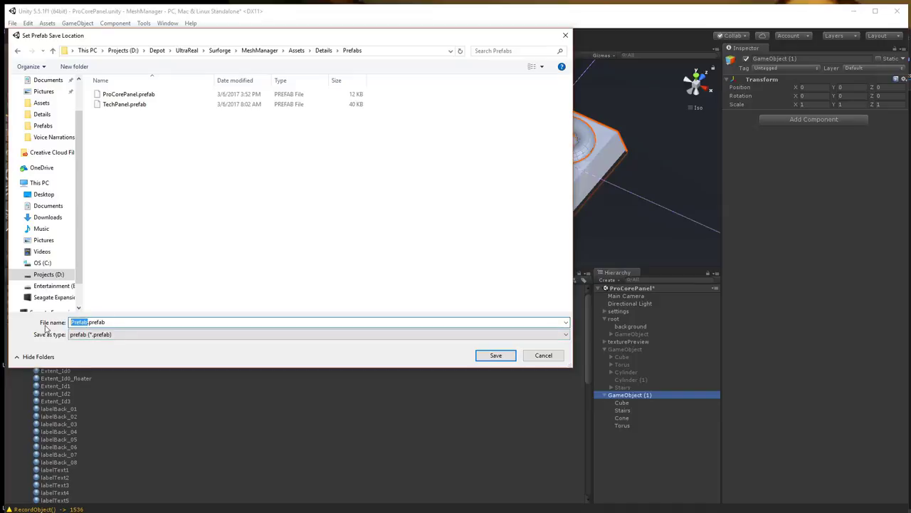
text(ProBuilderPanel)
key(Return)
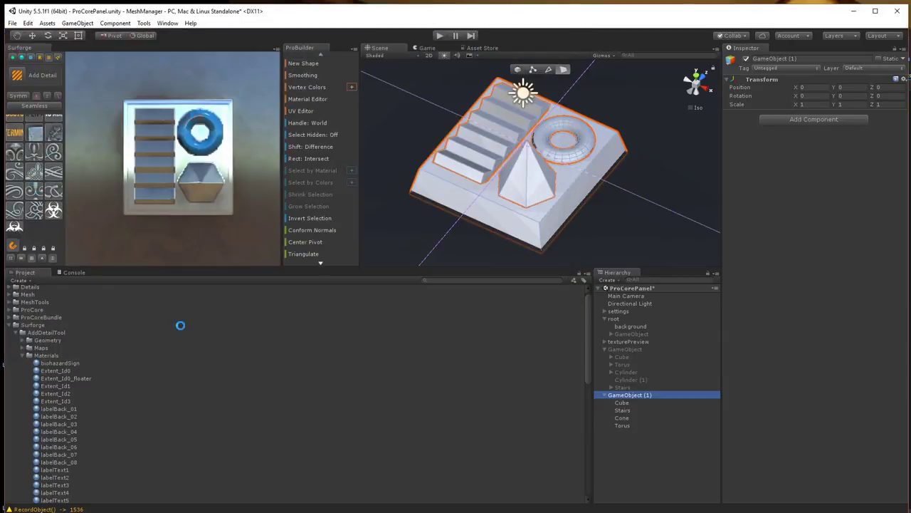
drag(813, 432, 826, 419)
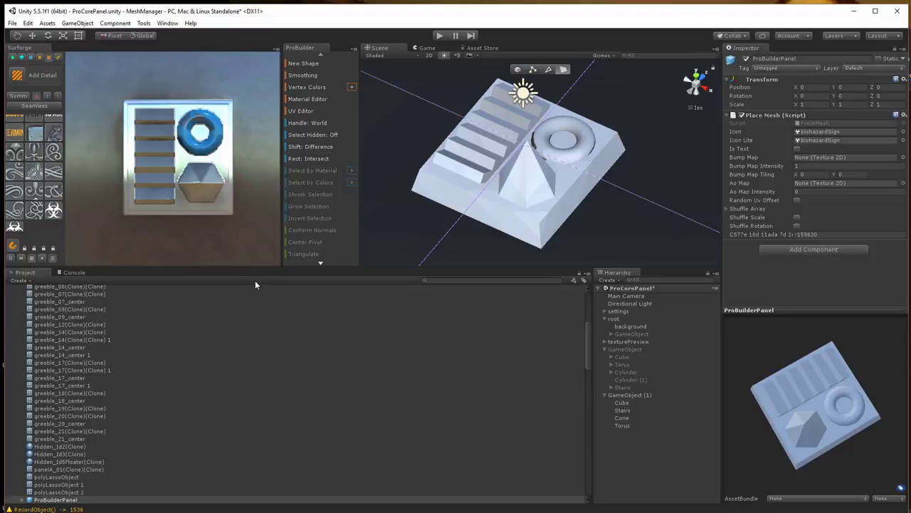
drag(850, 390, 325, 366)
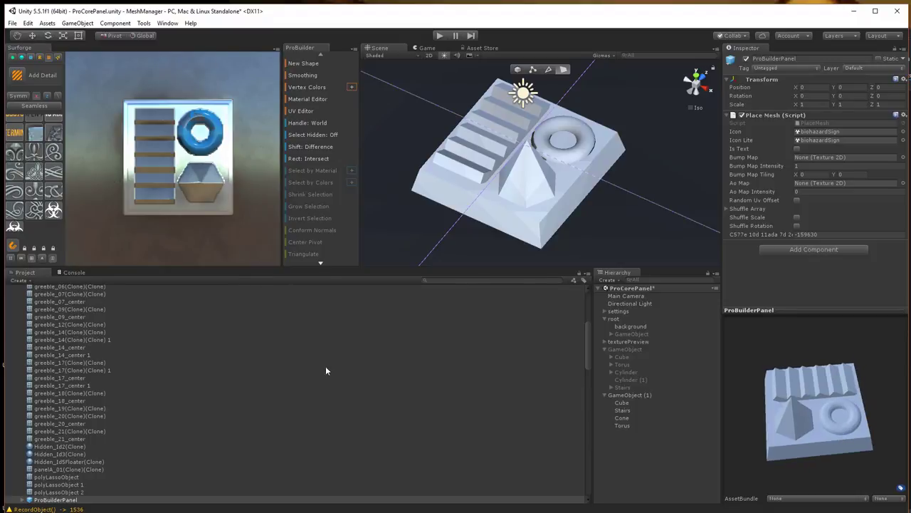
Step: Add the ProBuilderPanel prefab to the Place Meshes array of Surforge's placeMeshes asset and check its entry
click(28, 390)
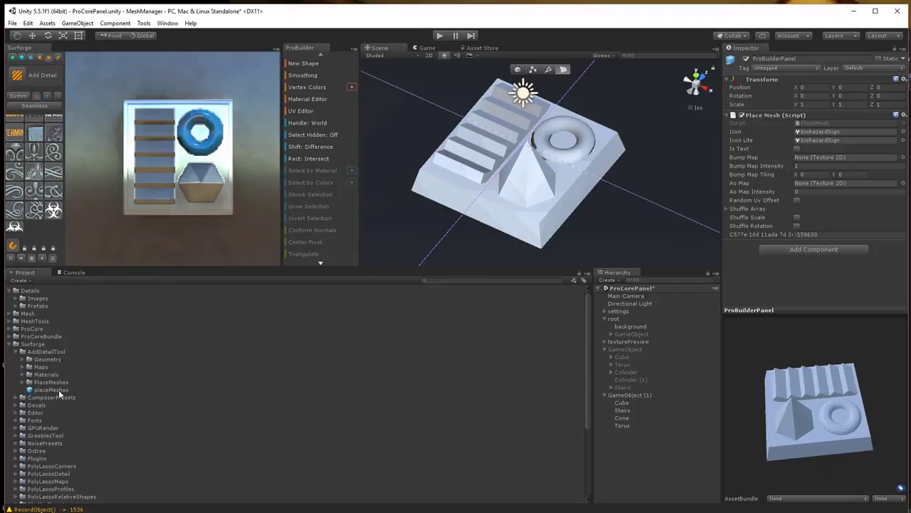
click(58, 390)
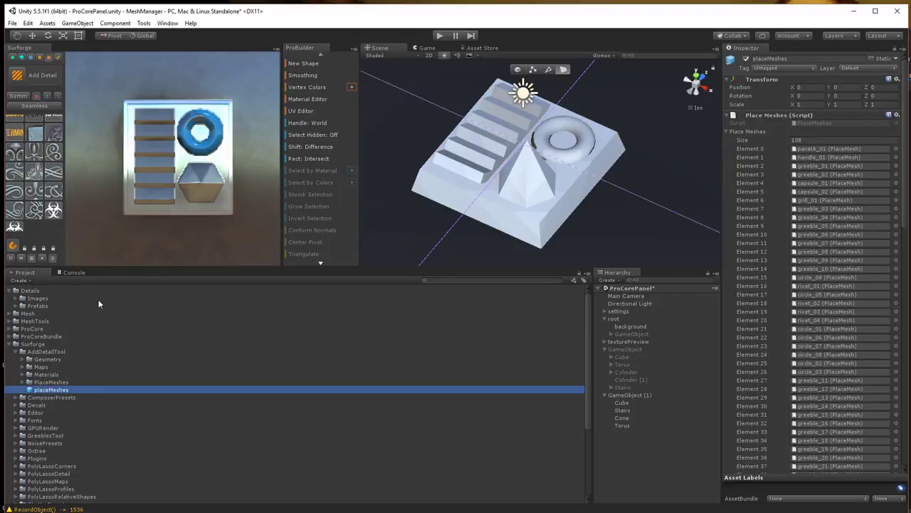
click(15, 306)
scroll(114, 408, down, 6)
scroll(116, 410, down, 3)
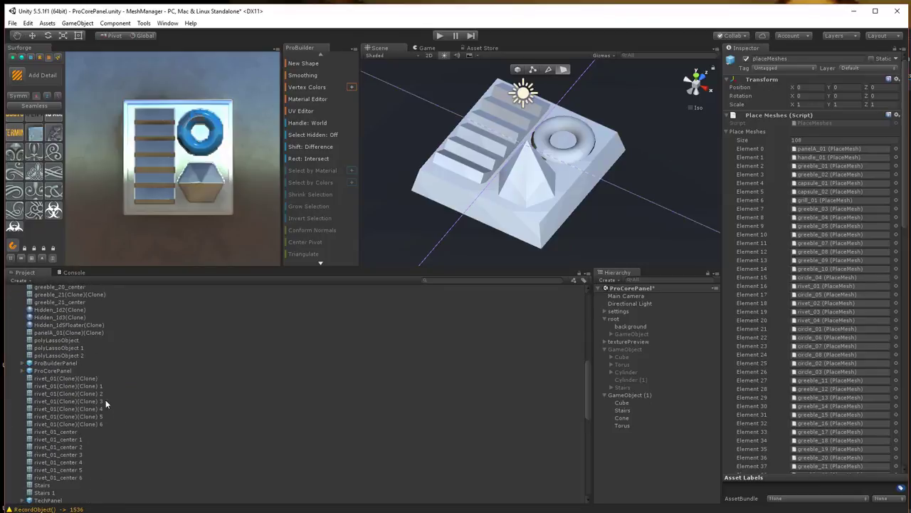
drag(57, 361, 753, 132)
scroll(762, 314, down, 10)
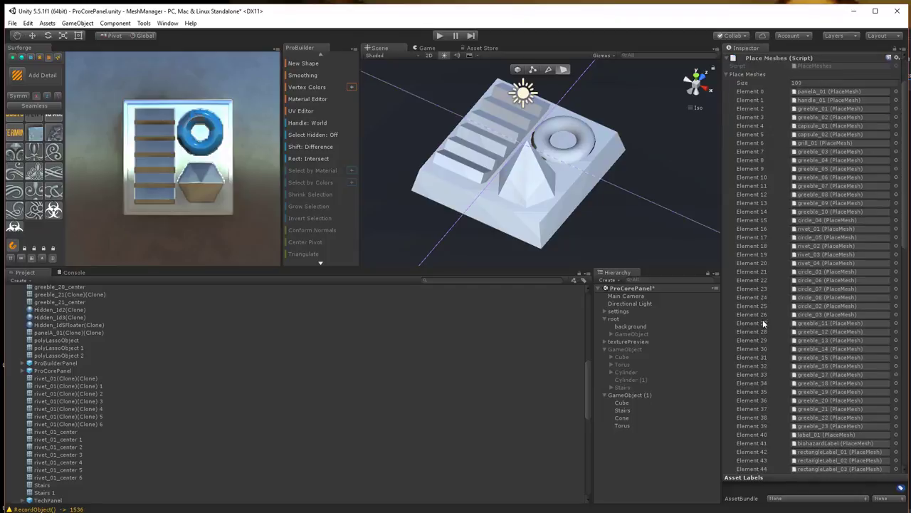
scroll(762, 306, down, 8)
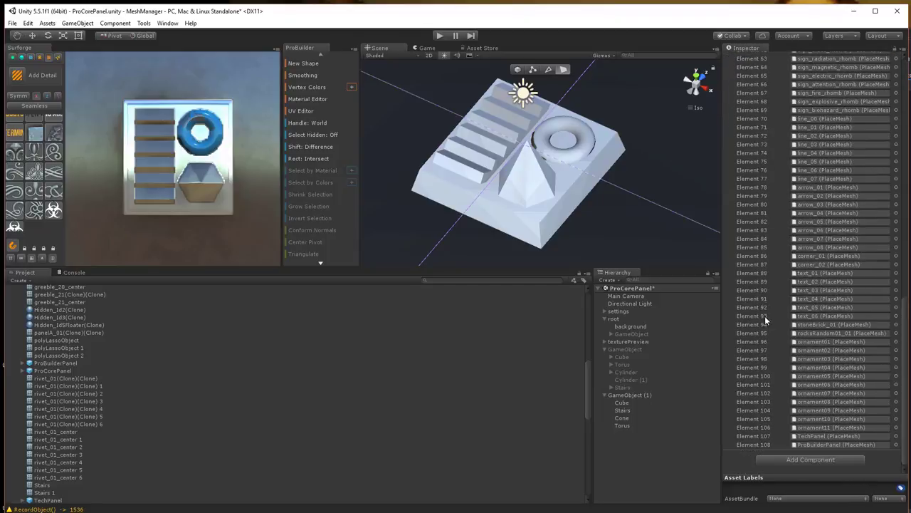
scroll(871, 441, up, 15)
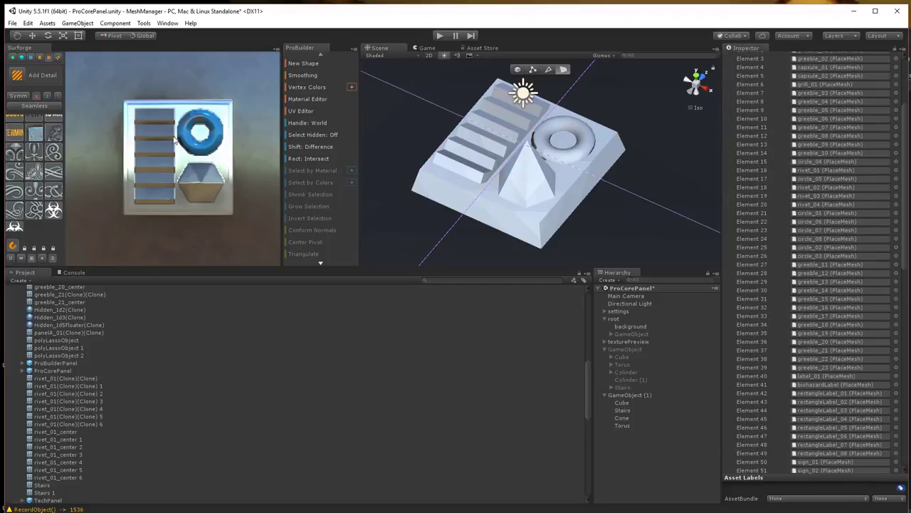
Step: Launch the Snipping Tool and capture a rectangular snip of the panel in the texture preview
mouse_move(114, 154)
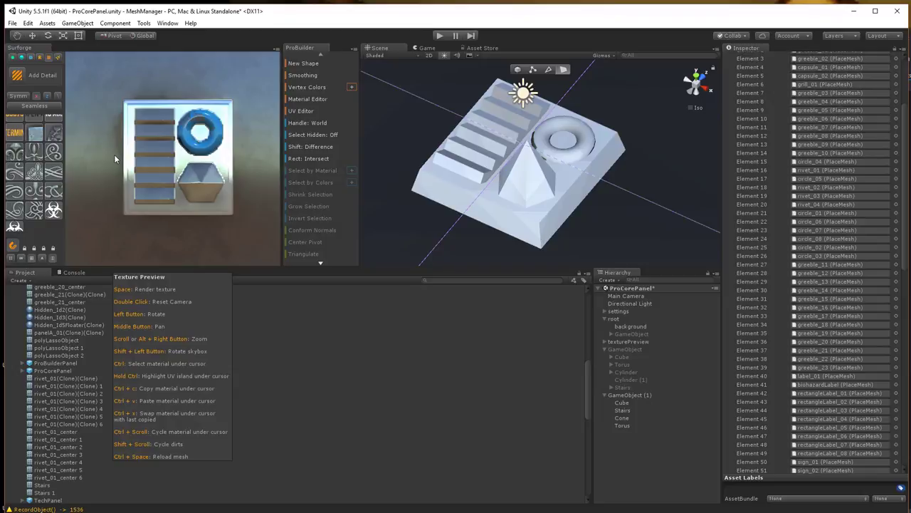
key(super)
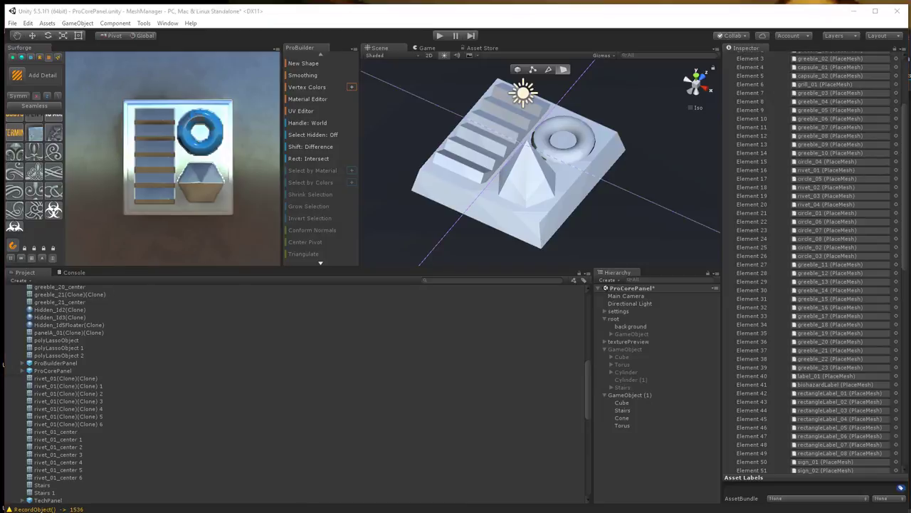
key(super)
text(snipping)
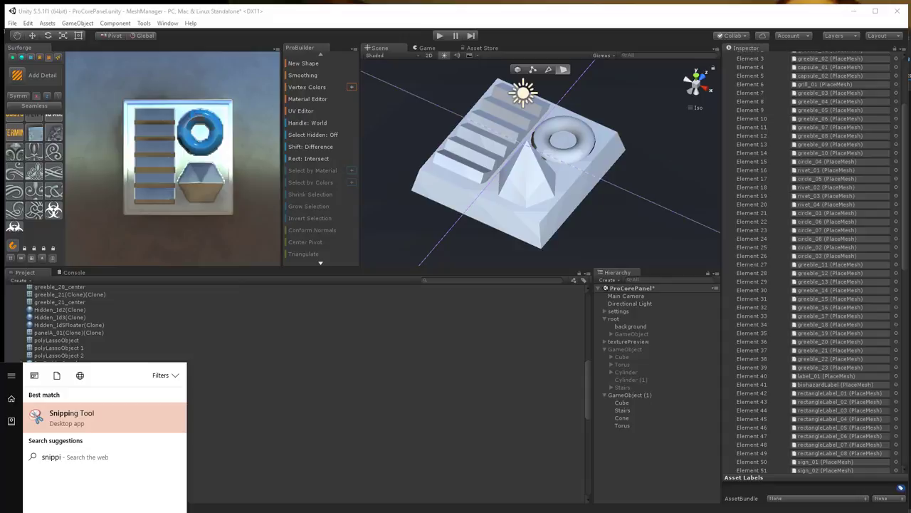
click(131, 419)
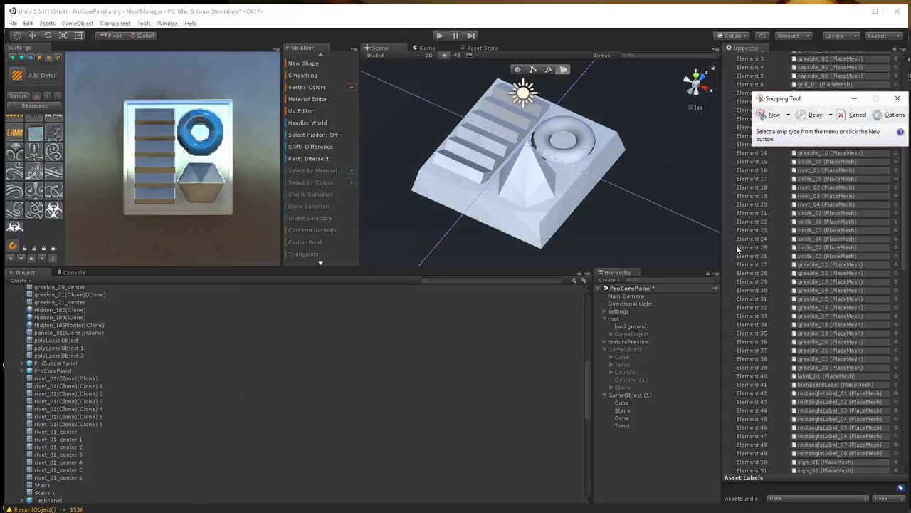
click(769, 114)
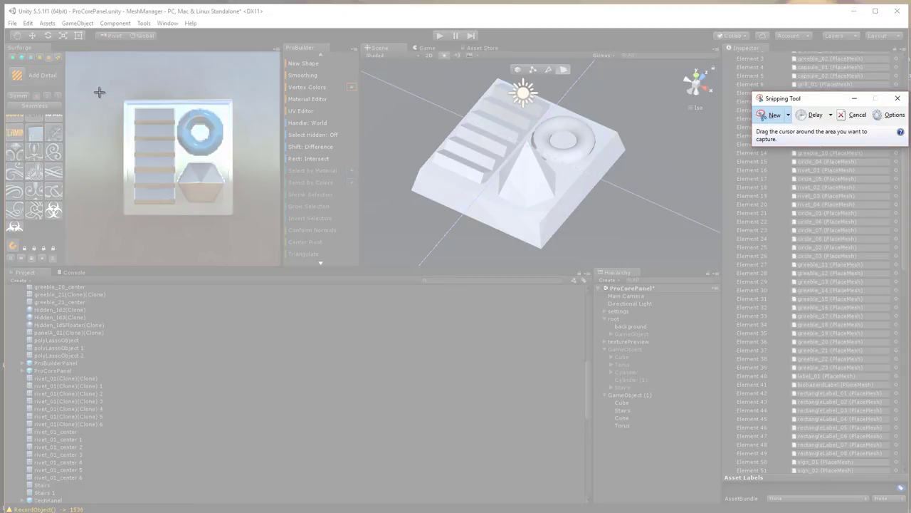
drag(100, 92, 225, 213)
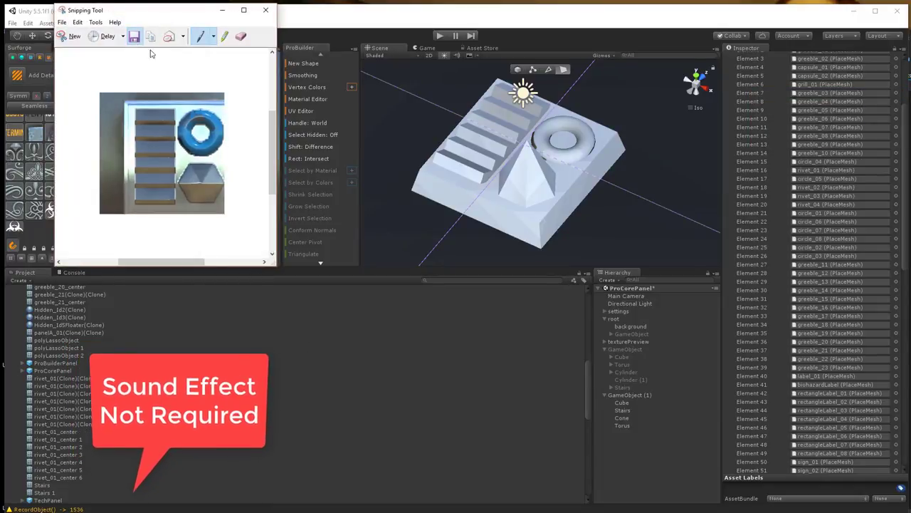
Step: Save the snip as ProBuilderPanel.PNG in Assets/Details/Images and close the Snipping Tool
click(133, 36)
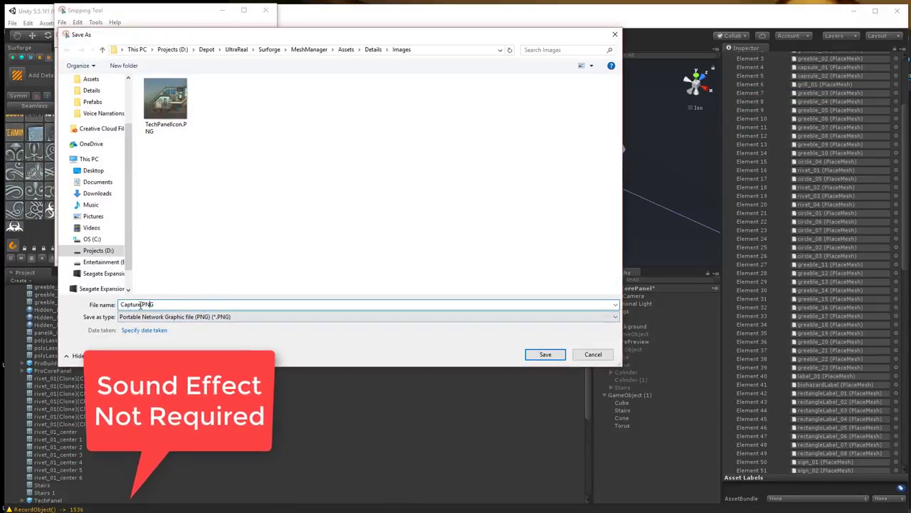
drag(140, 304, 37, 302)
key(BackSpace)
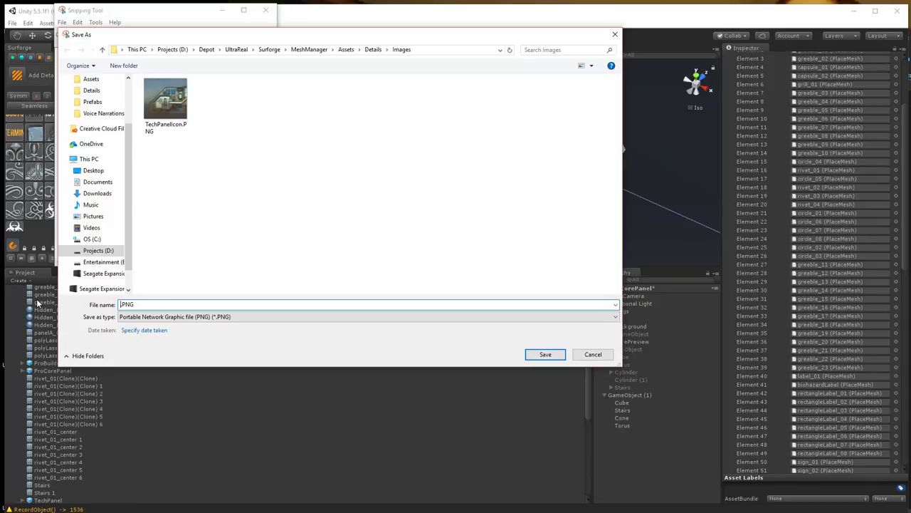
text(ProBuilderPanel)
key(Return)
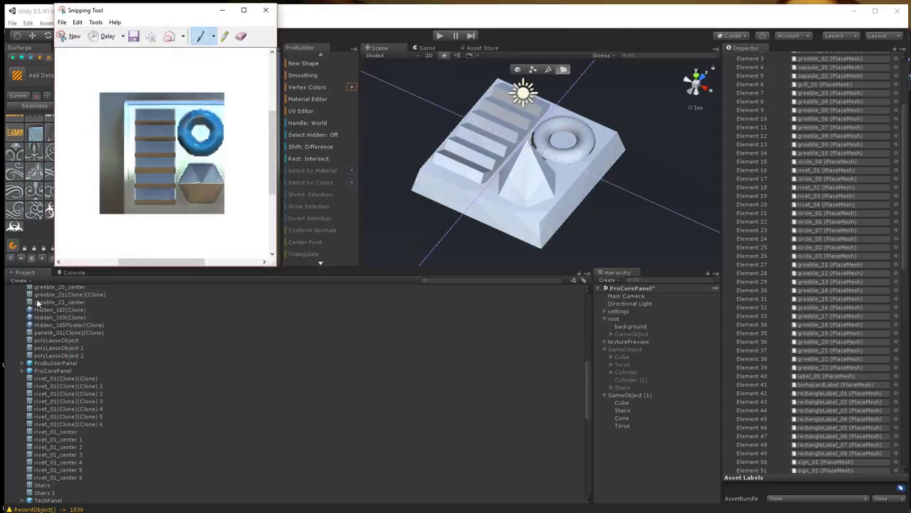
click(265, 9)
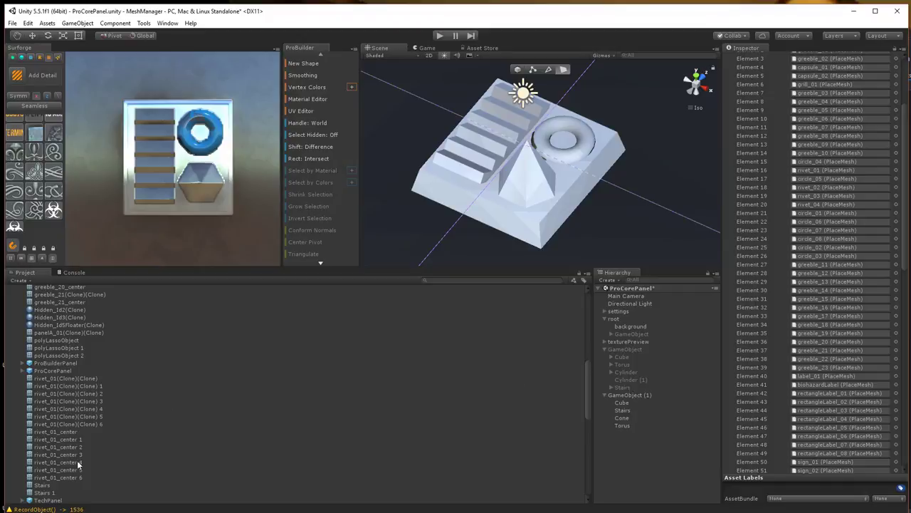
Step: Assign the ProBuilderPanel texture as the Icon of the ProBuilderPanel prefab's Place Mesh script
click(62, 362)
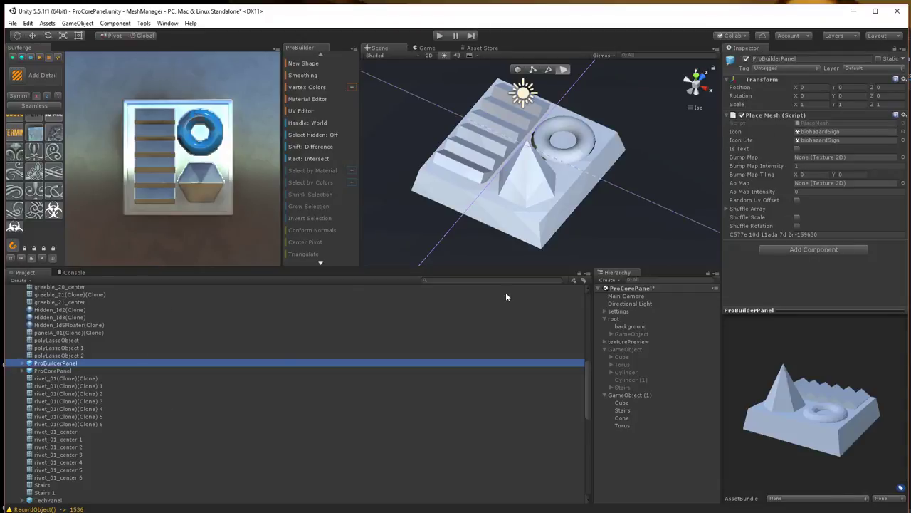
click(903, 131)
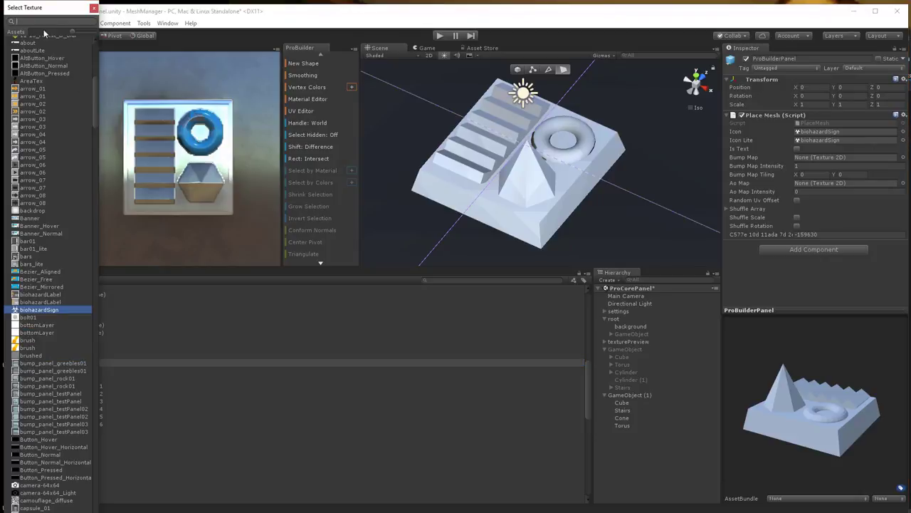
text(b)
key(BackSpace)
text(prob)
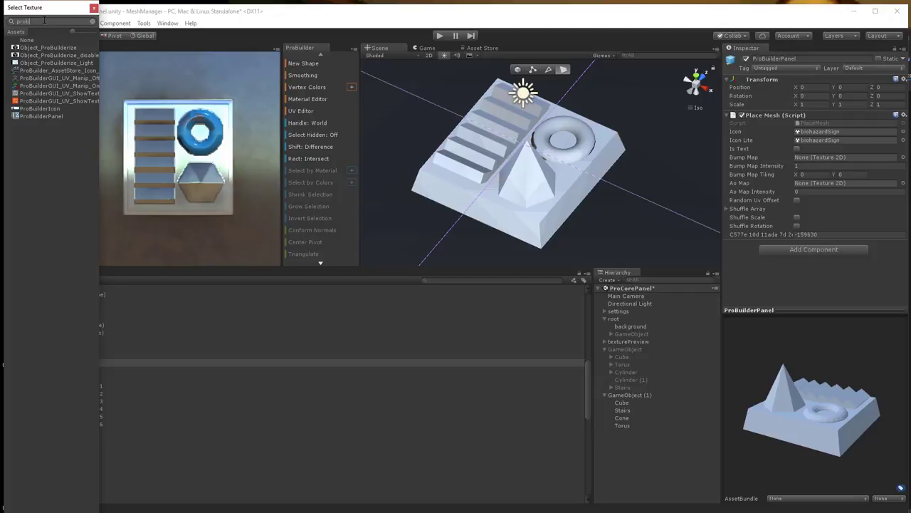
click(26, 117)
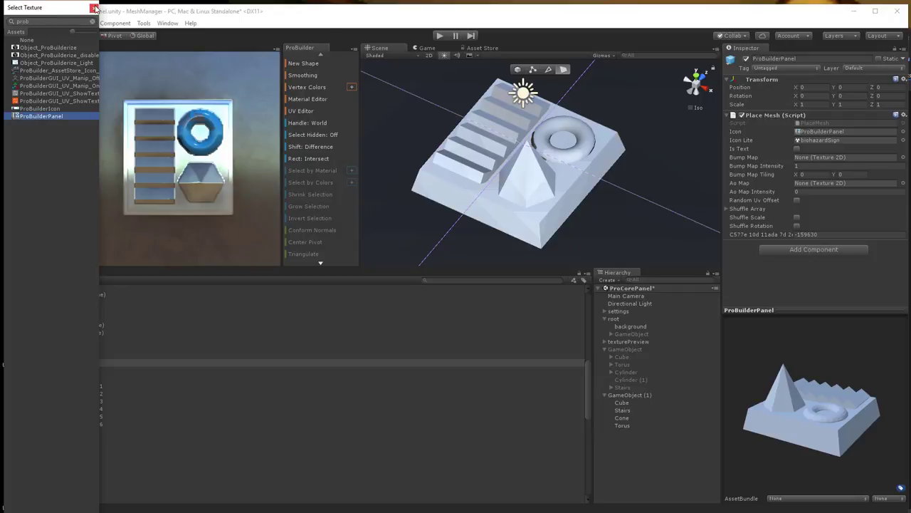
click(191, 35)
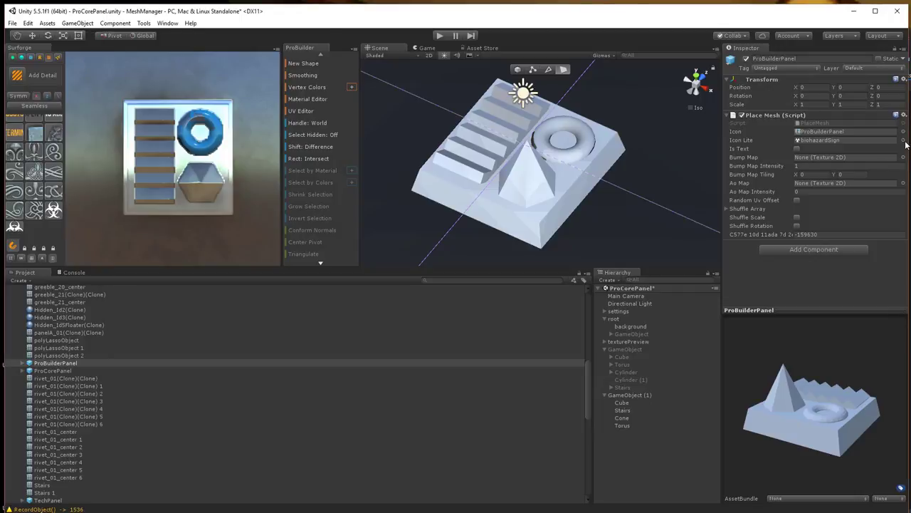
Step: Assign the ProBuilderPanel texture as the Icon Lite of the prefab's Place Mesh script
click(904, 140)
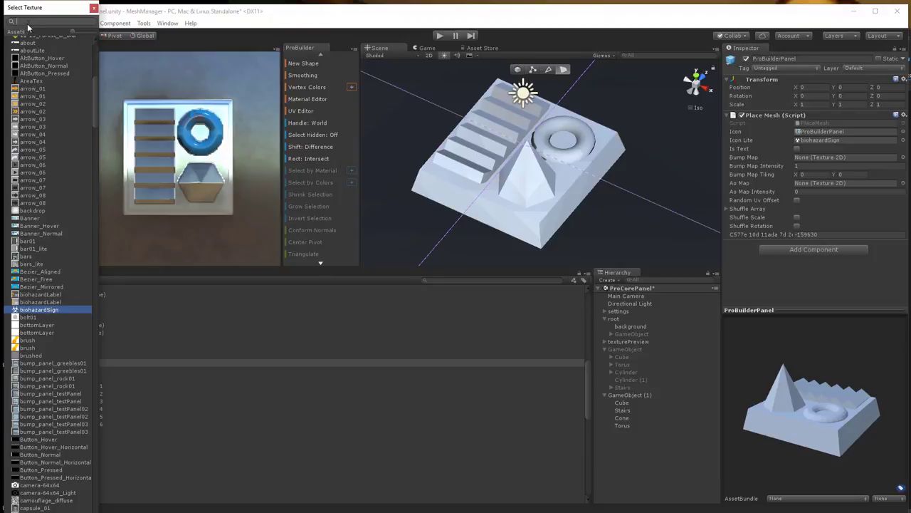
text(pro)
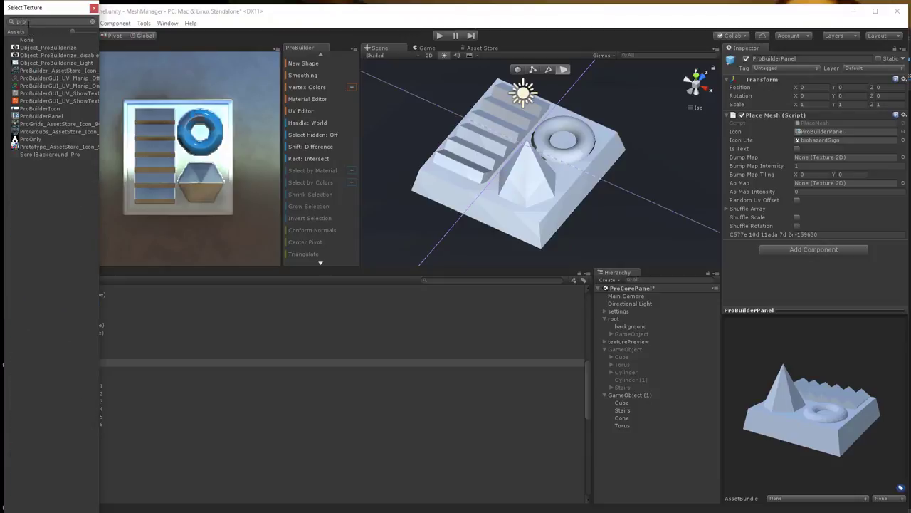
key(BackSpace)
key(BackSpace)
key(BackSpace)
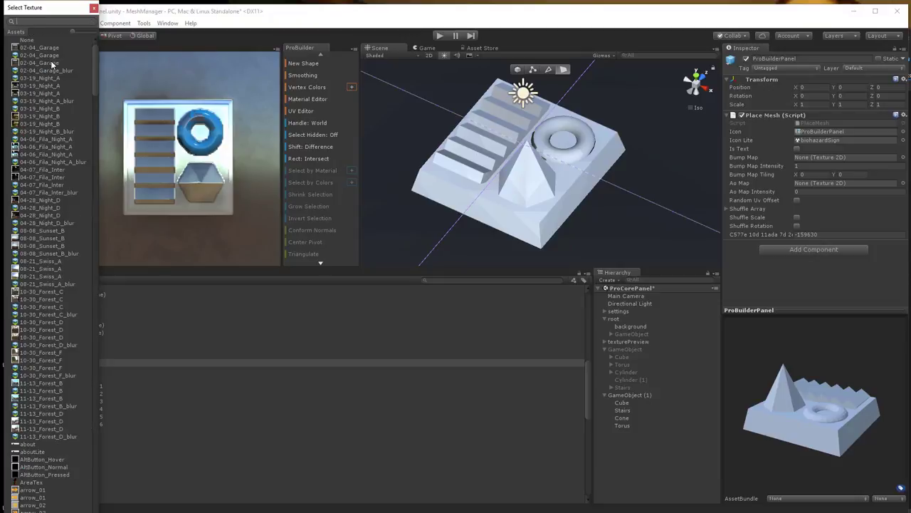
text(probl)
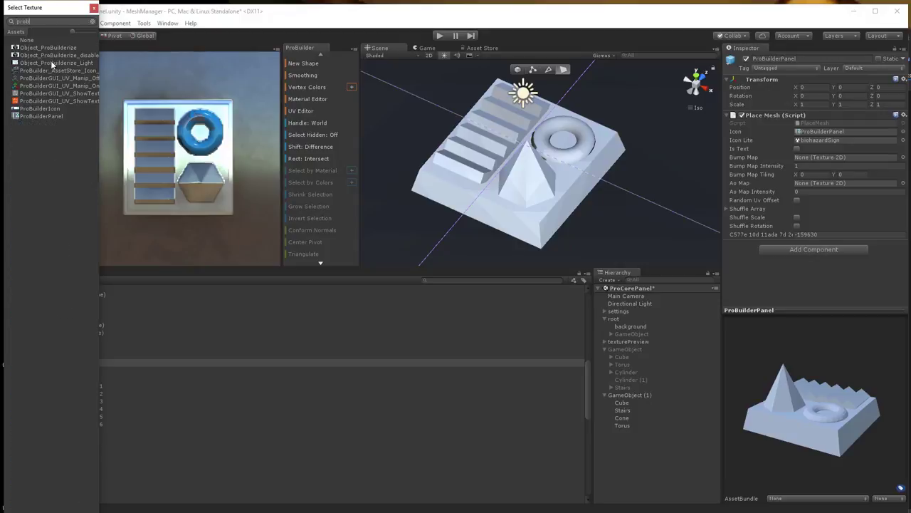
click(33, 114)
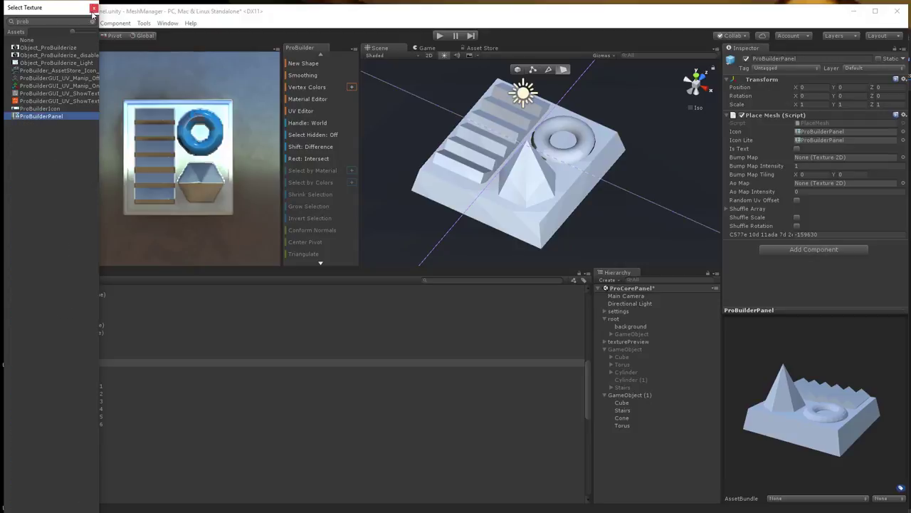
click(93, 8)
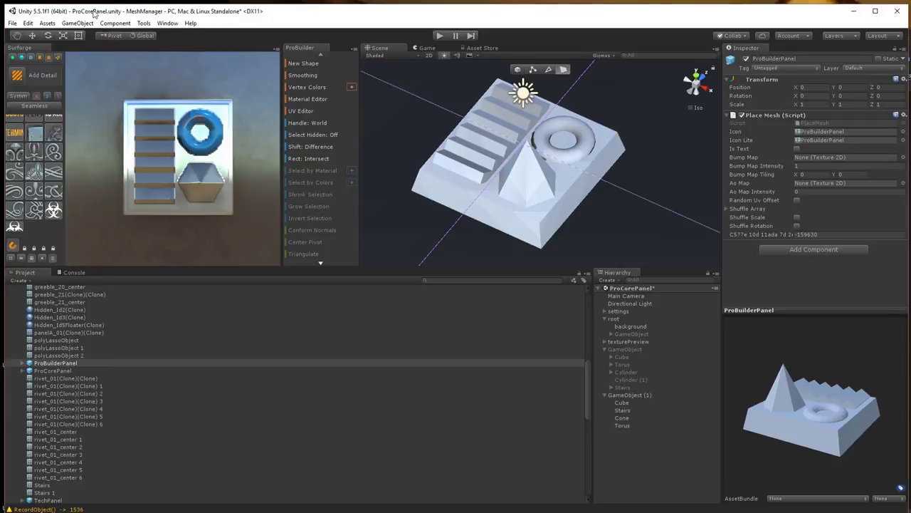
Step: Save the project and reopen it, discarding the unsaved changes to the ProCorePanel scene
click(12, 23)
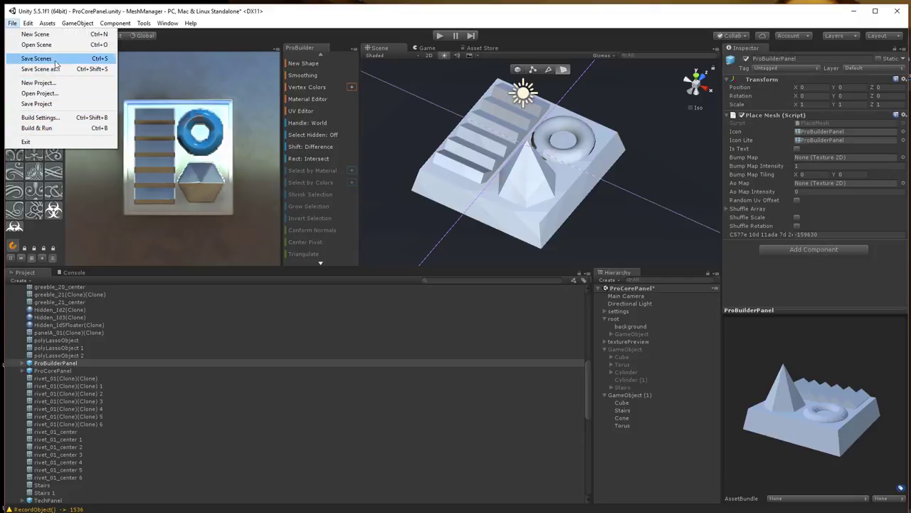
click(37, 105)
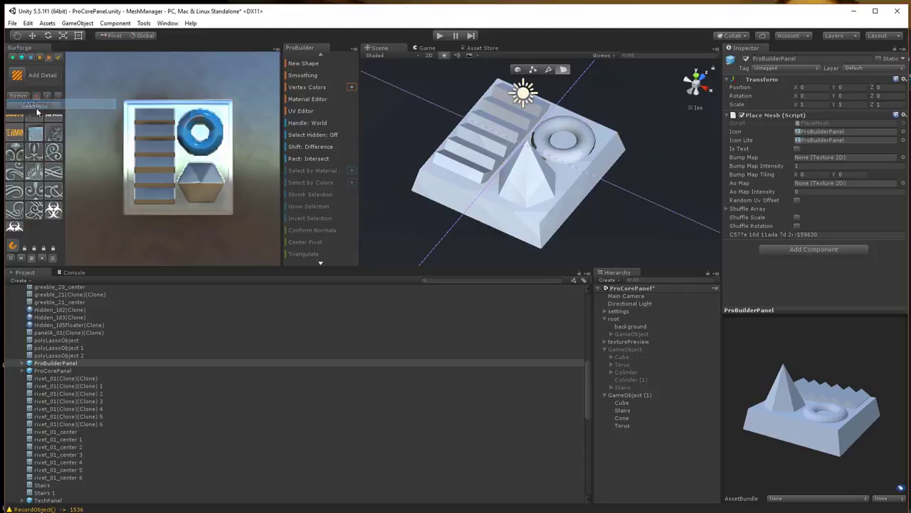
click(12, 23)
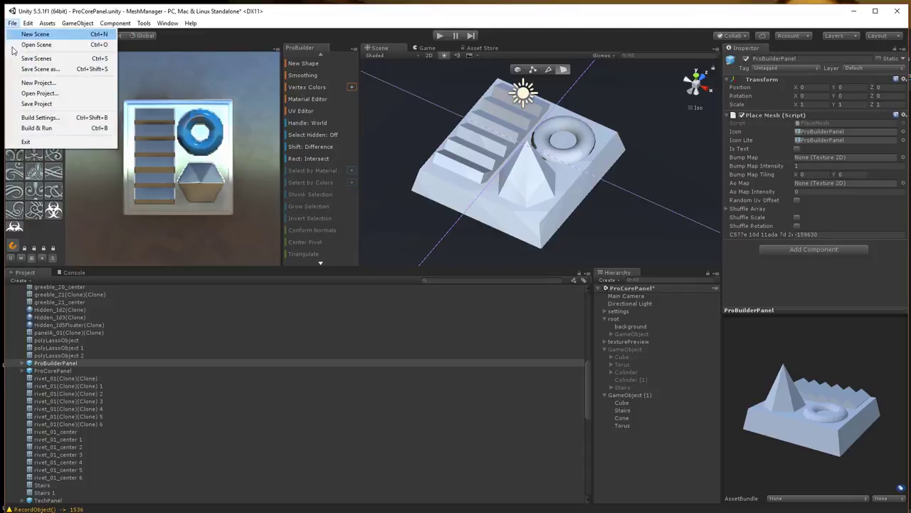
click(36, 93)
click(746, 287)
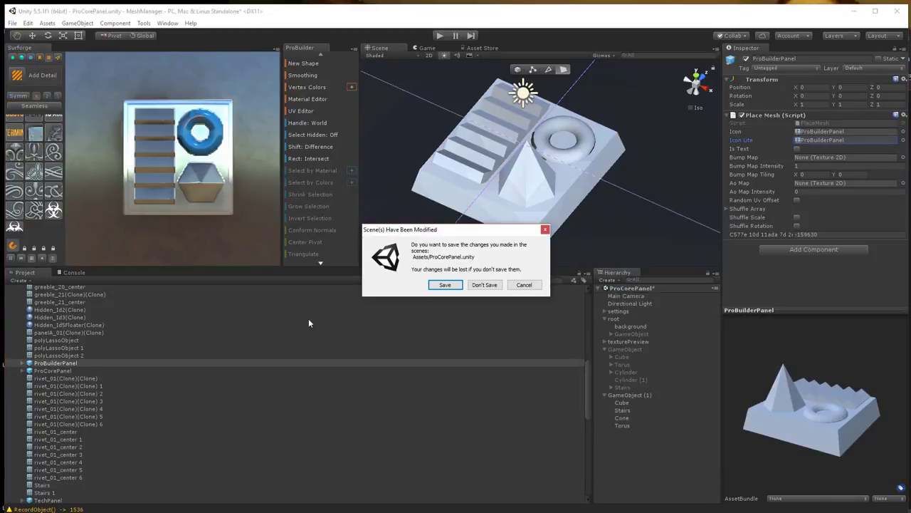
click(478, 285)
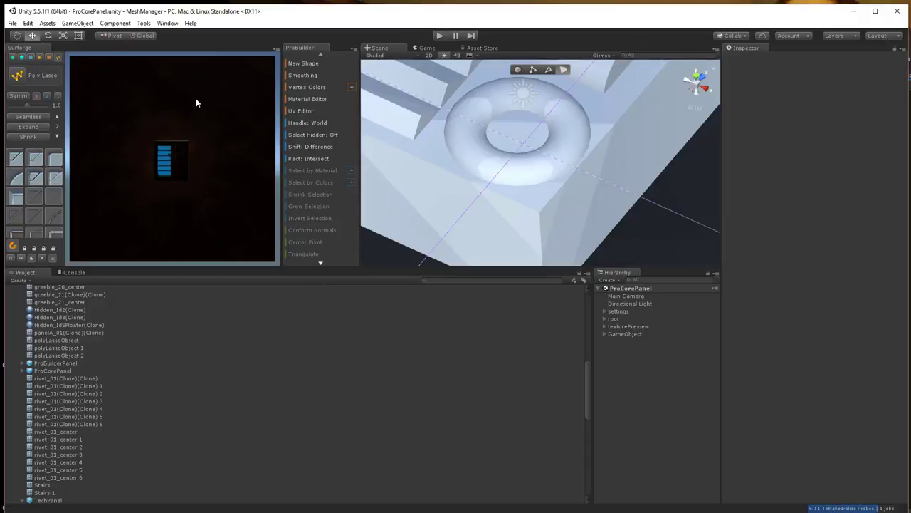
Step: Delete the old GameObject panel from the ProCorePanel scene
scroll(537, 189, down, 10)
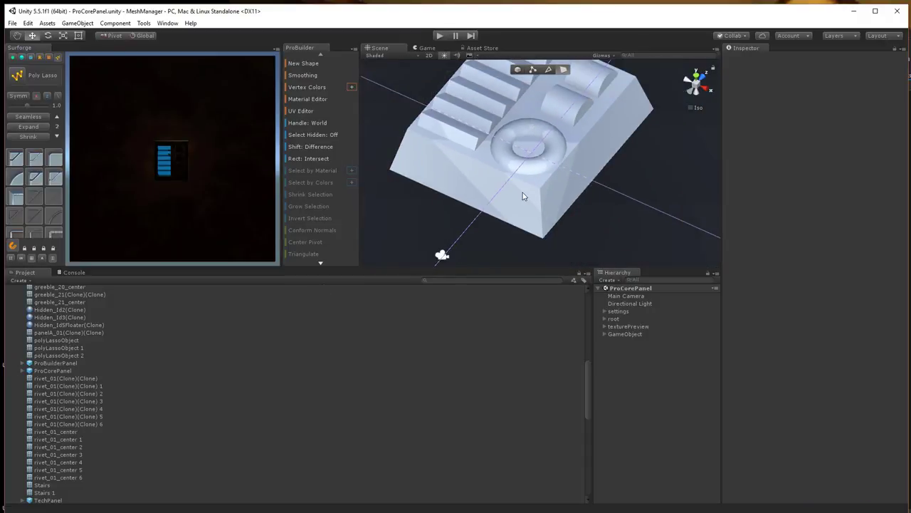
click(618, 335)
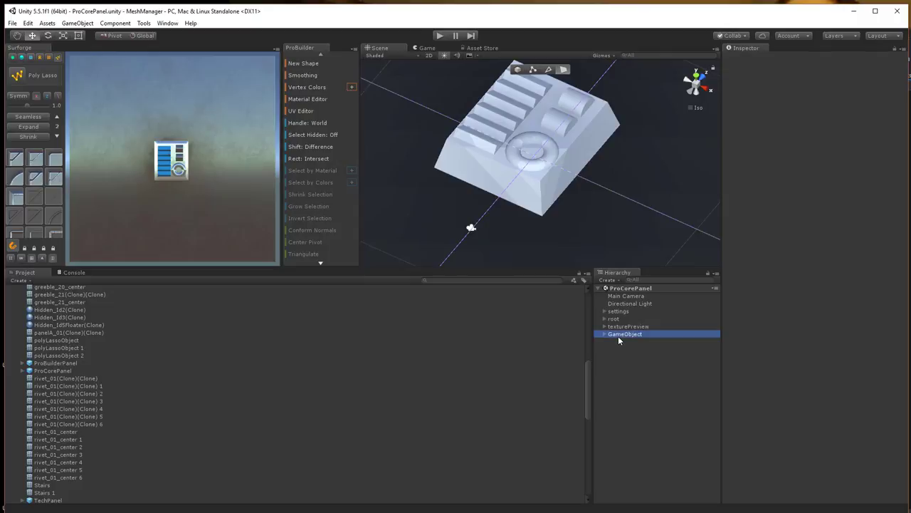
key(Delete)
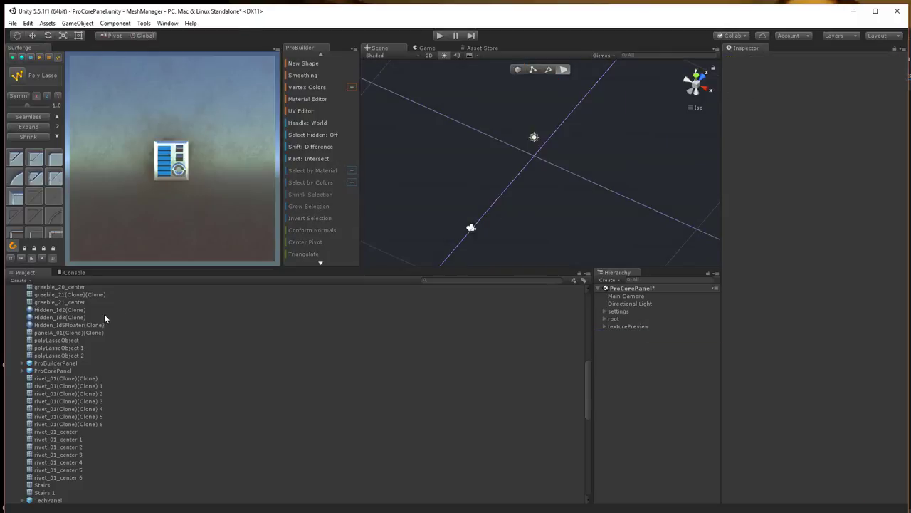
Step: With Add Detail in top view, choose the ProBuilderPanel detail and place two copies at scale 1 left of the scene centre
click(48, 58)
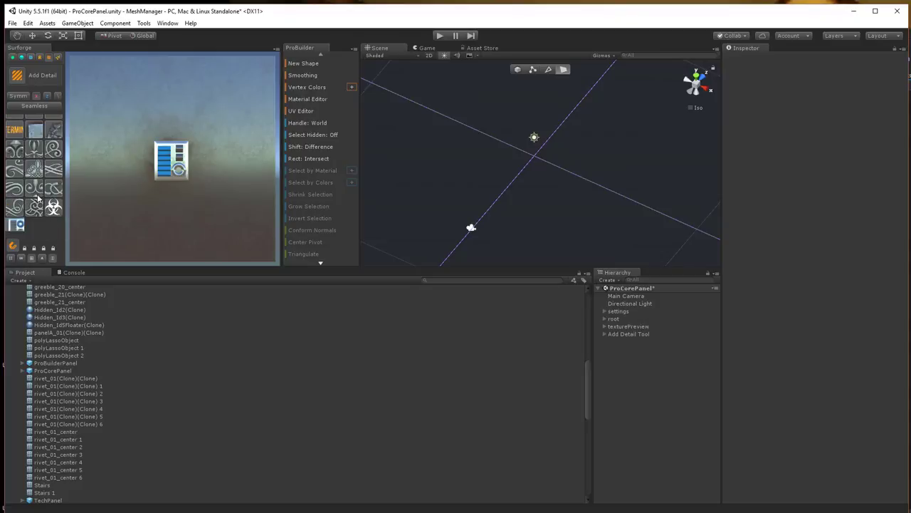
scroll(482, 191, down, 15)
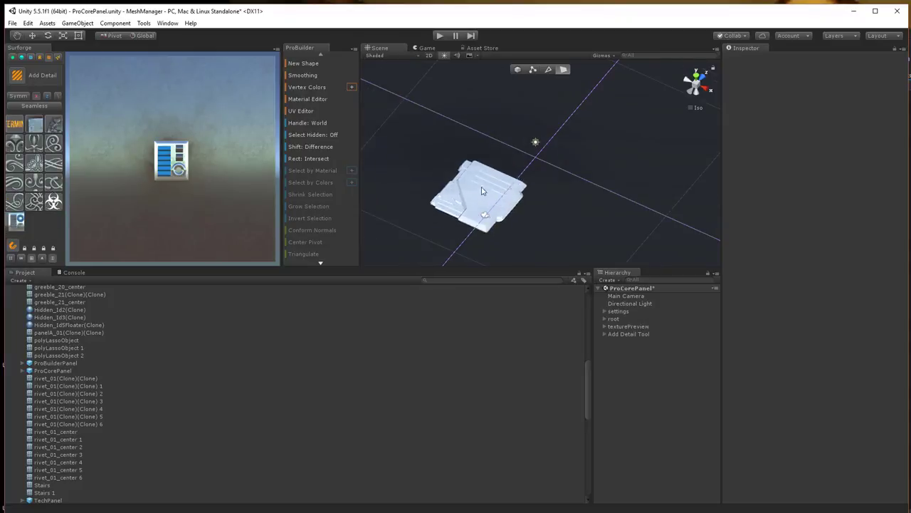
click(697, 73)
click(22, 226)
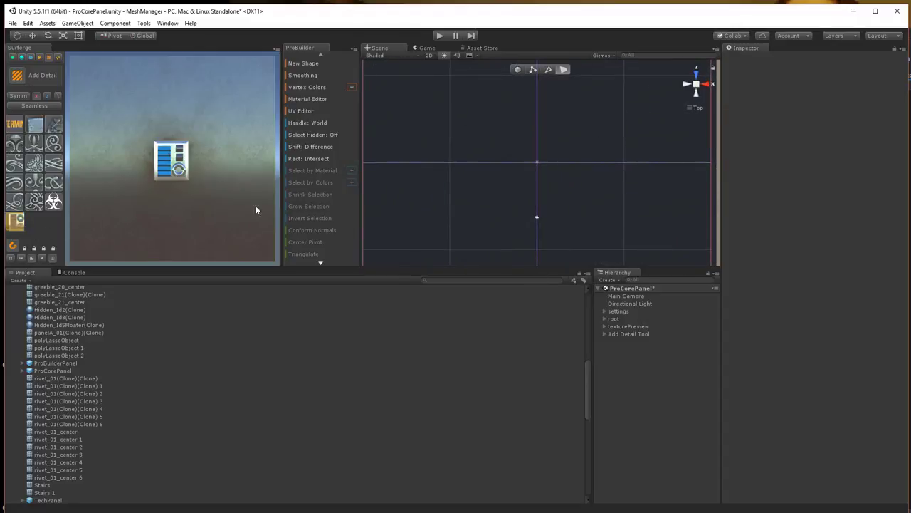
click(419, 231)
click(433, 133)
Step: Scale the detail to about 2.9, rotate it 90 degrees and place four copies around the scene centre
drag(500, 166, 657, 169)
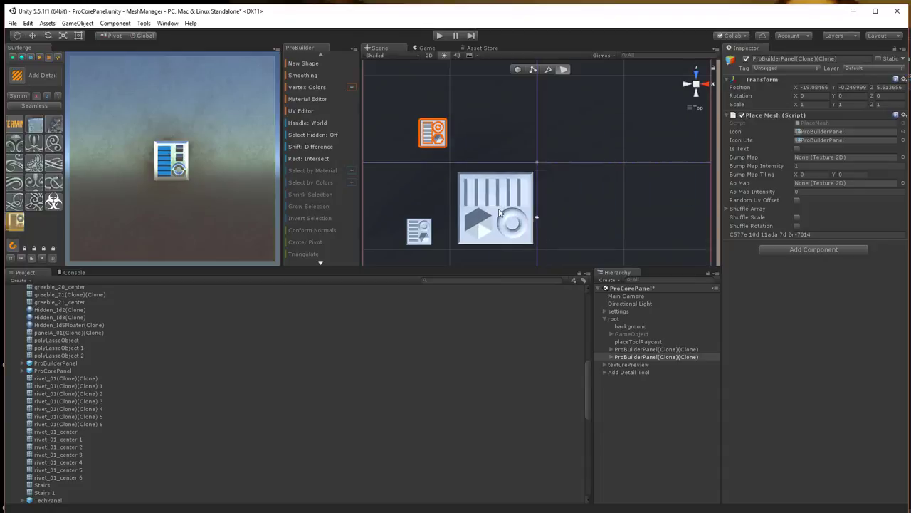
click(496, 209)
click(622, 138)
click(634, 227)
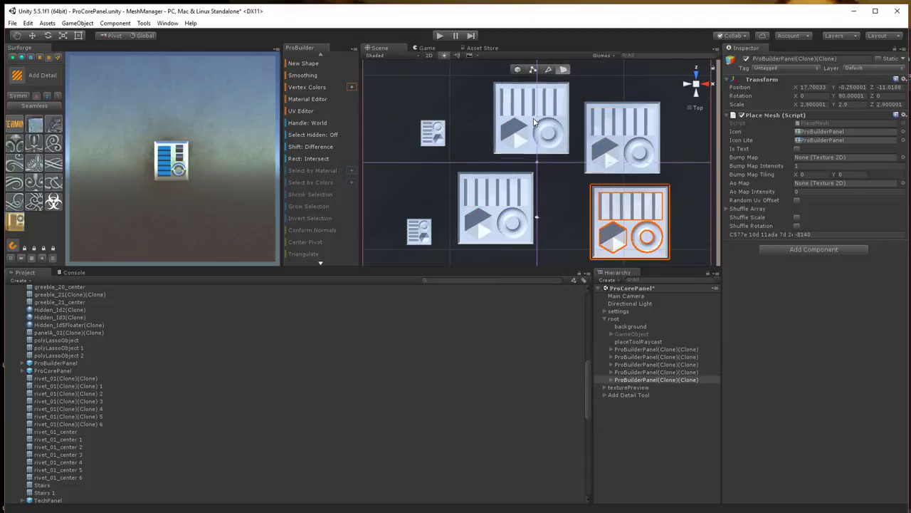
click(531, 118)
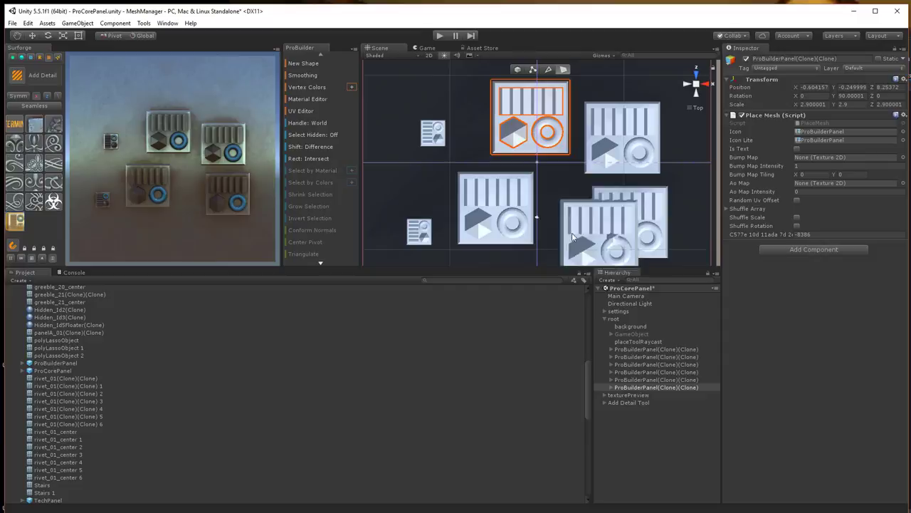
Step: Place three more enlarged ProBuilderPanel copies in a row along the upper edge of the texture area
scroll(535, 167, up, 3)
scroll(541, 178, down, 3)
scroll(510, 148, up, 4)
middle_drag(535, 124, 566, 204)
click(601, 116)
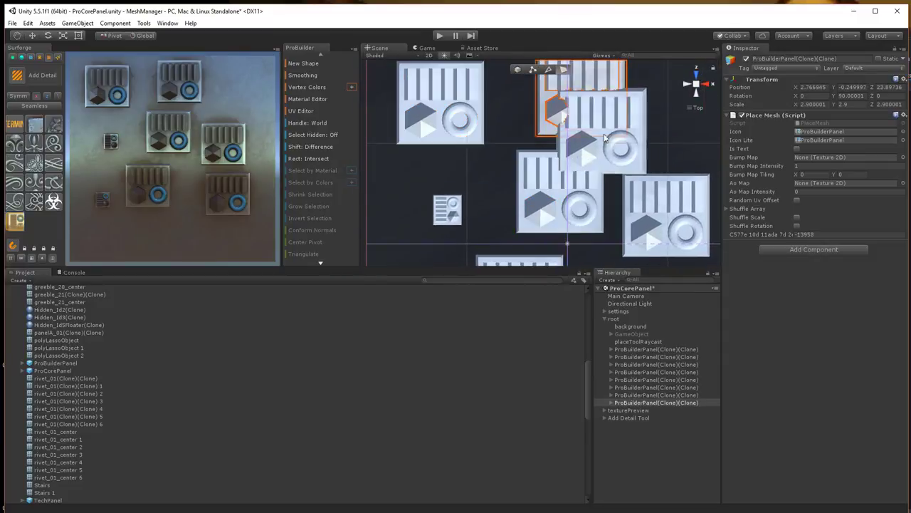
scroll(603, 143, down, 1)
middle_drag(663, 119, 537, 166)
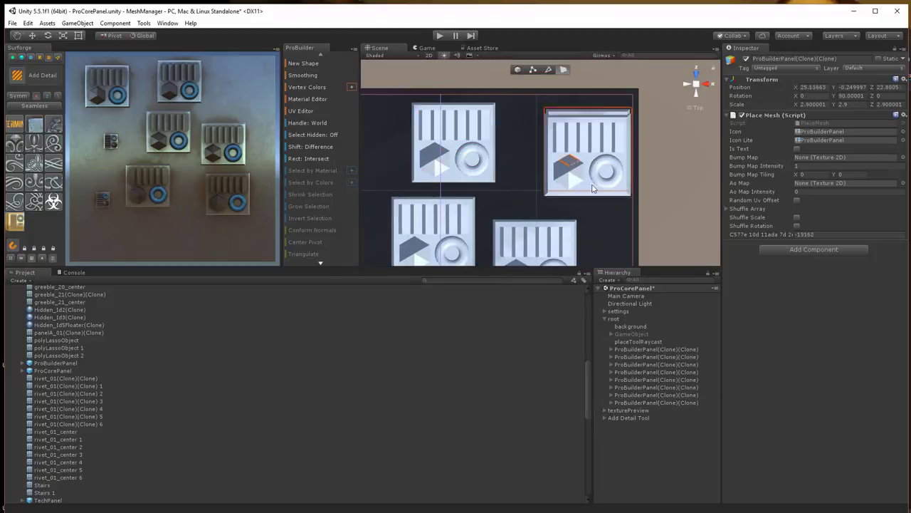
click(592, 188)
Step: Place two enlarged ProBuilderPanel copies side by side along the lower edge of the texture area
middle_drag(515, 215, 609, 87)
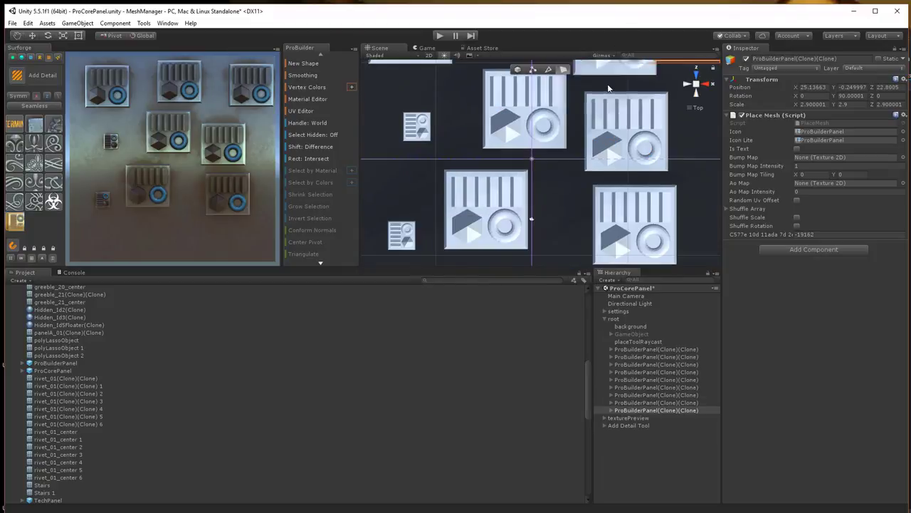
middle_drag(567, 245, 588, 123)
click(474, 190)
click(572, 189)
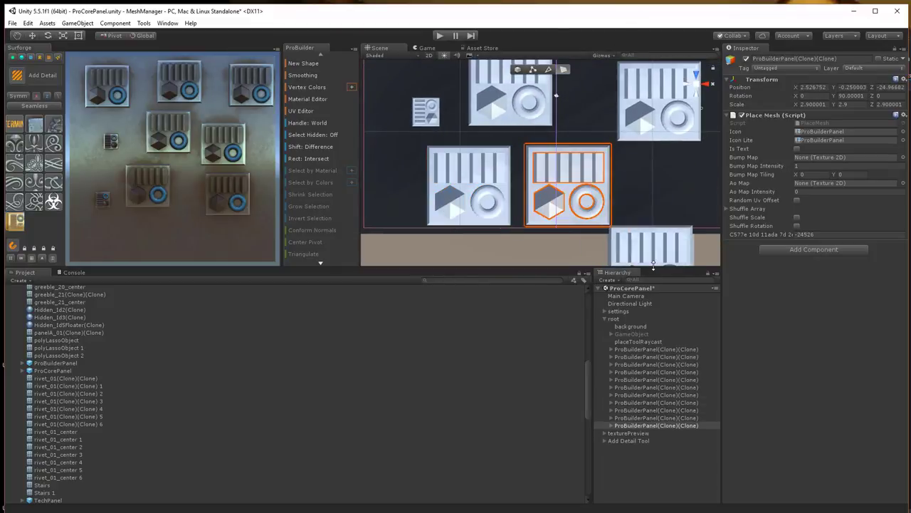